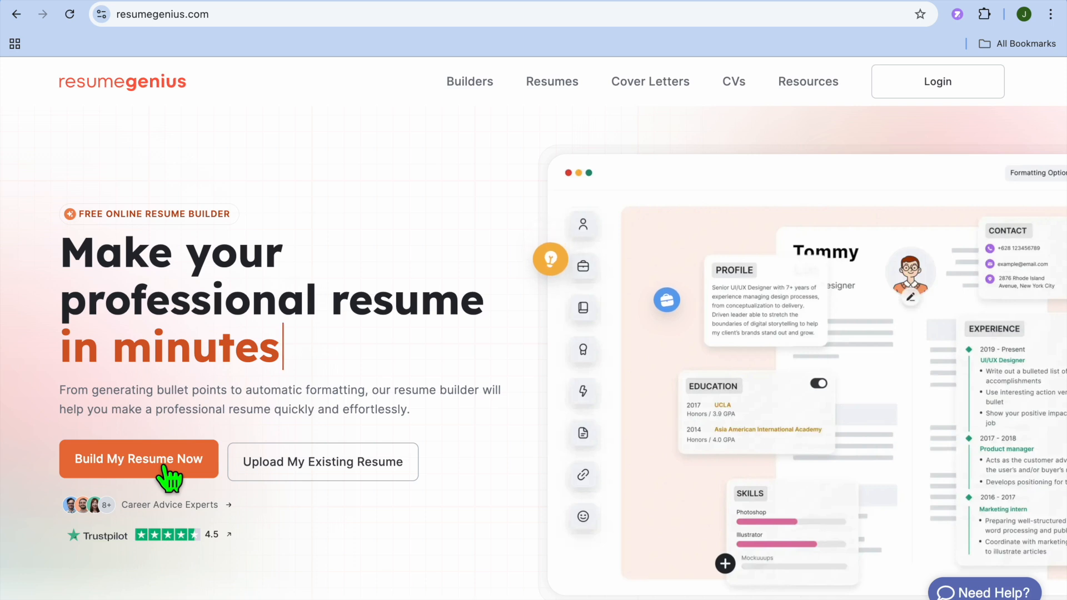
Start building a new resume, answering no experience, High School as highest education, and No for high school graduation.
click(166, 467)
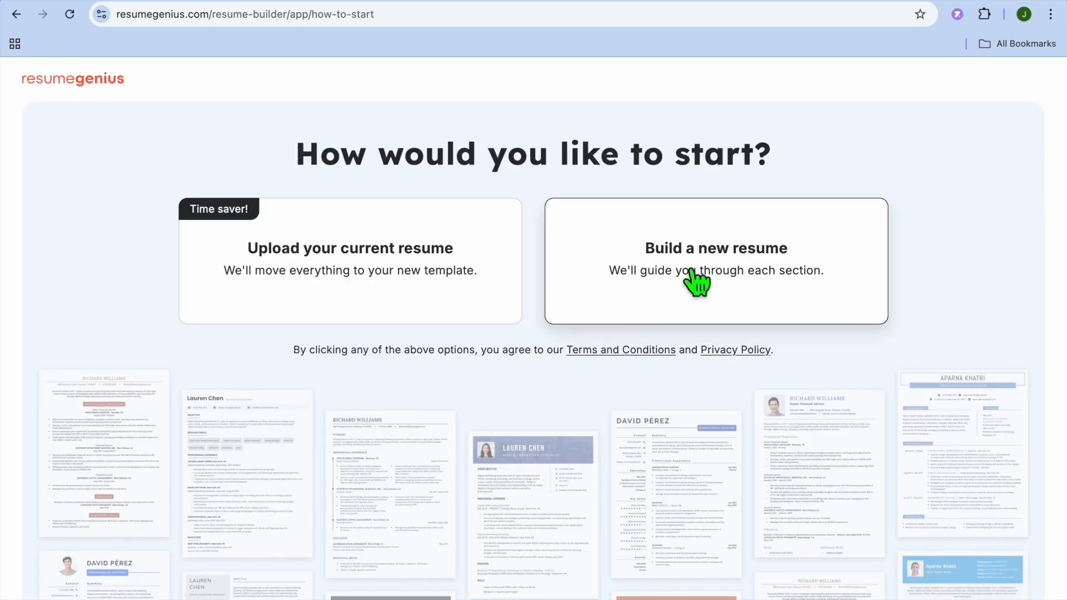
click(738, 273)
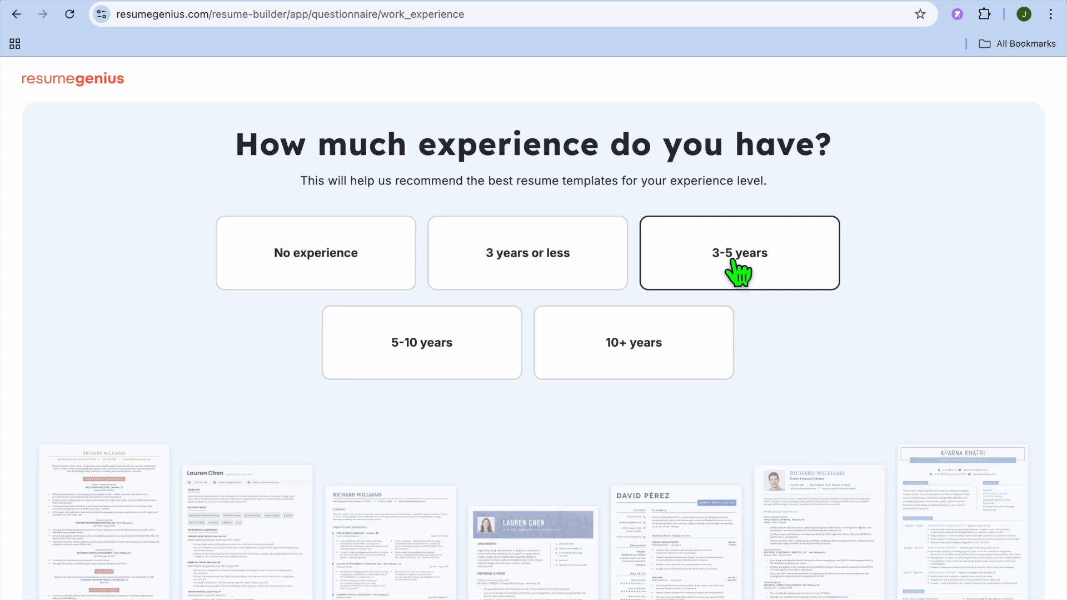
click(309, 261)
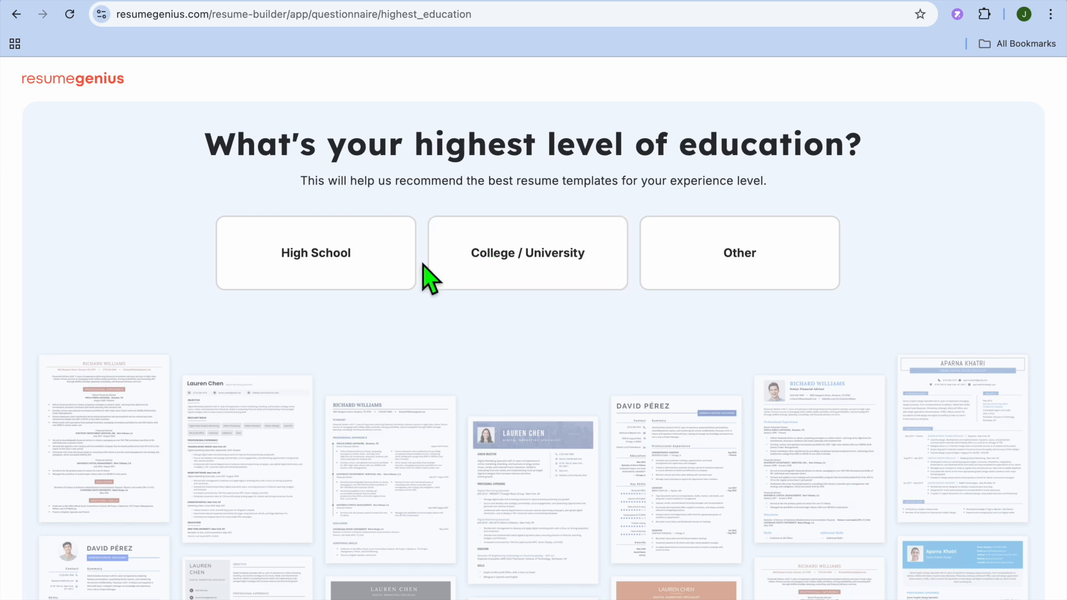
click(298, 256)
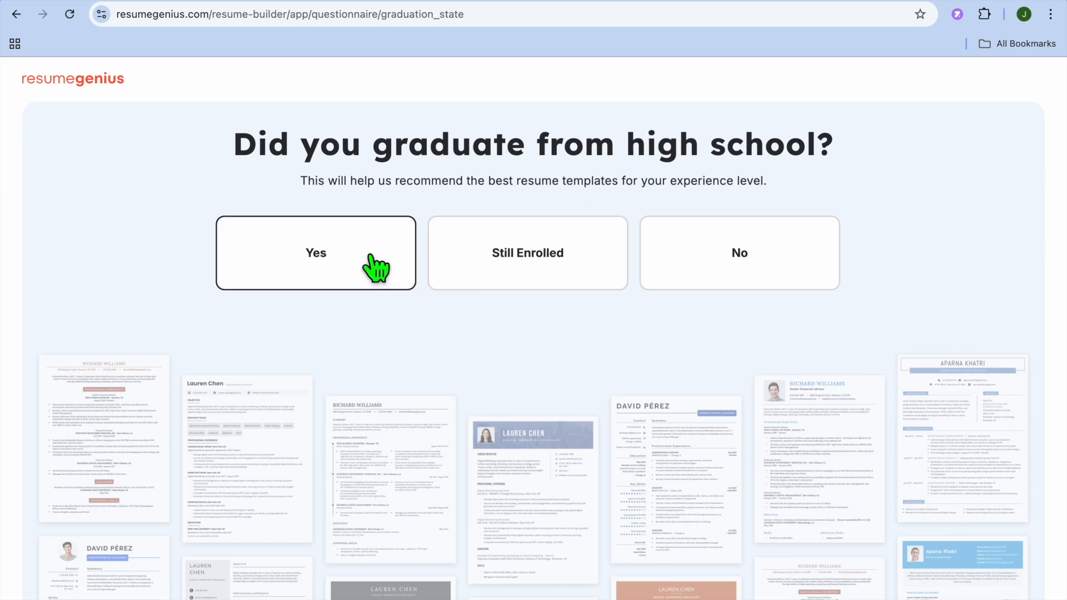
click(725, 257)
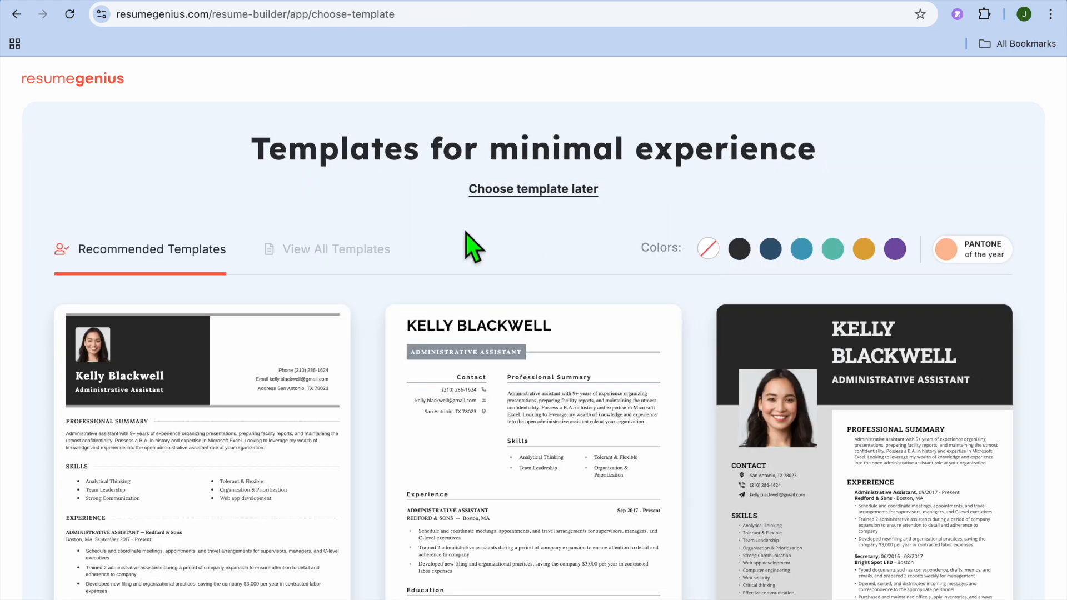
Browse the recommended templates and select the first one, with a photo and name in a dark header block.
scroll(472, 248, down, 9)
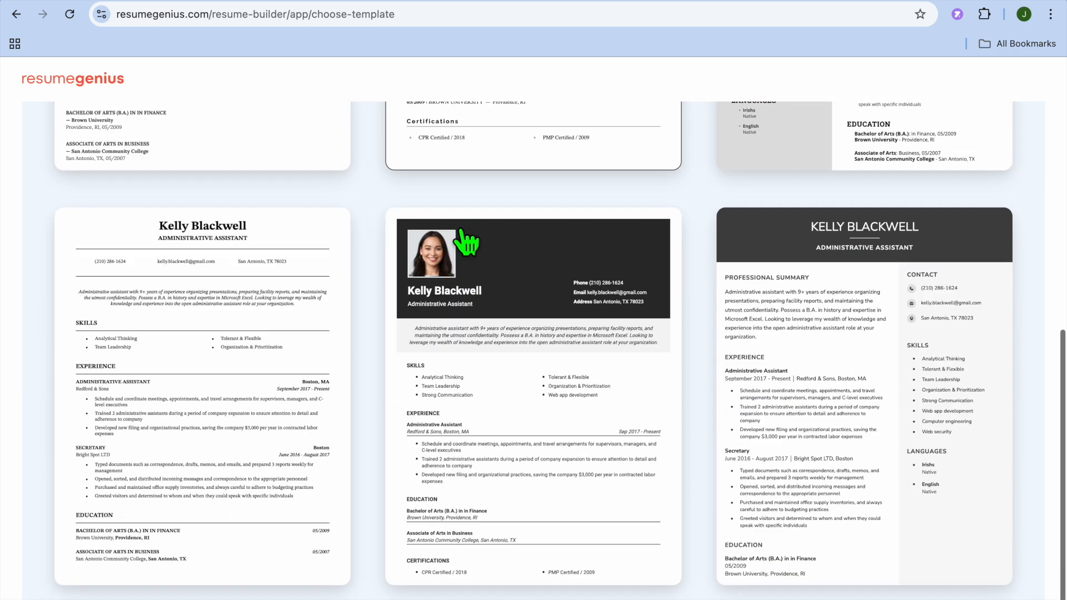
scroll(467, 243, up, 9)
scroll(467, 243, down, 5)
scroll(467, 243, up, 2)
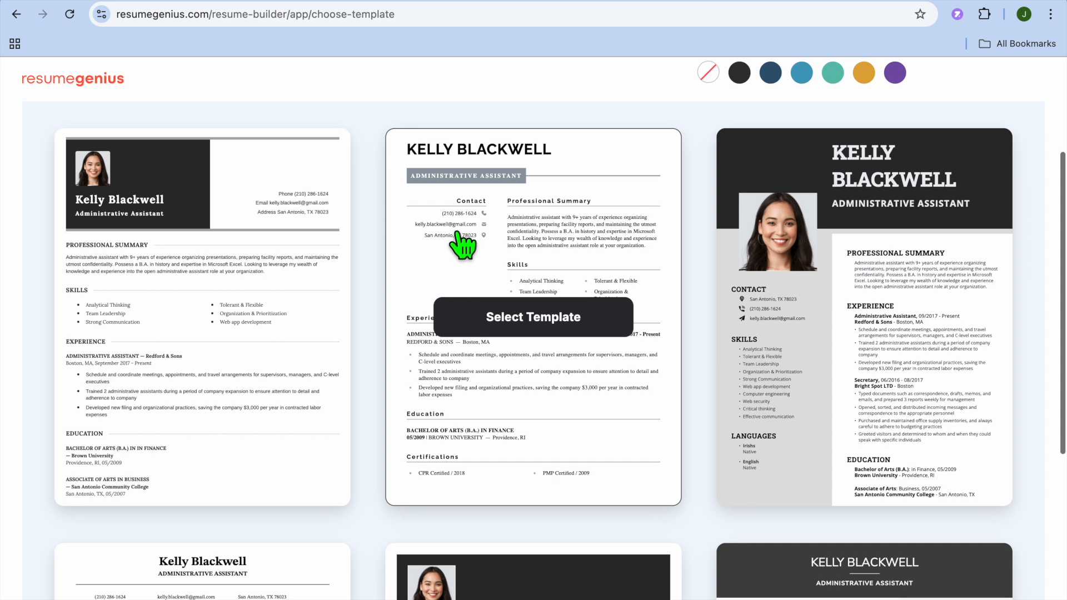
mouse_move(186, 337)
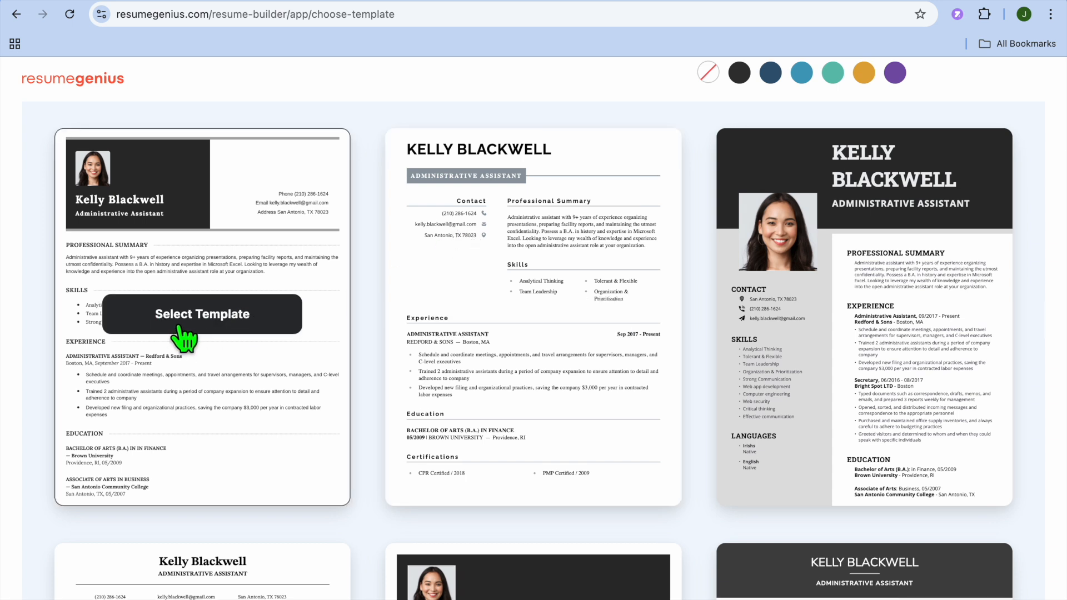
click(233, 333)
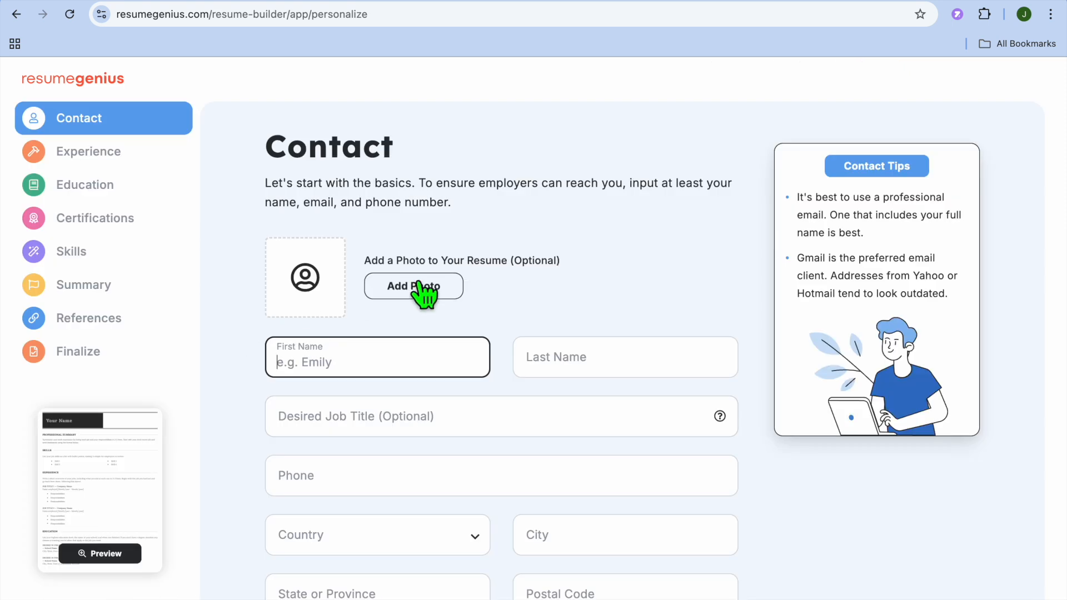
Add the Black and Orange Typography Never Give Up Stay Strong T-Shirt.png image from Downloads as the resume photo.
click(421, 300)
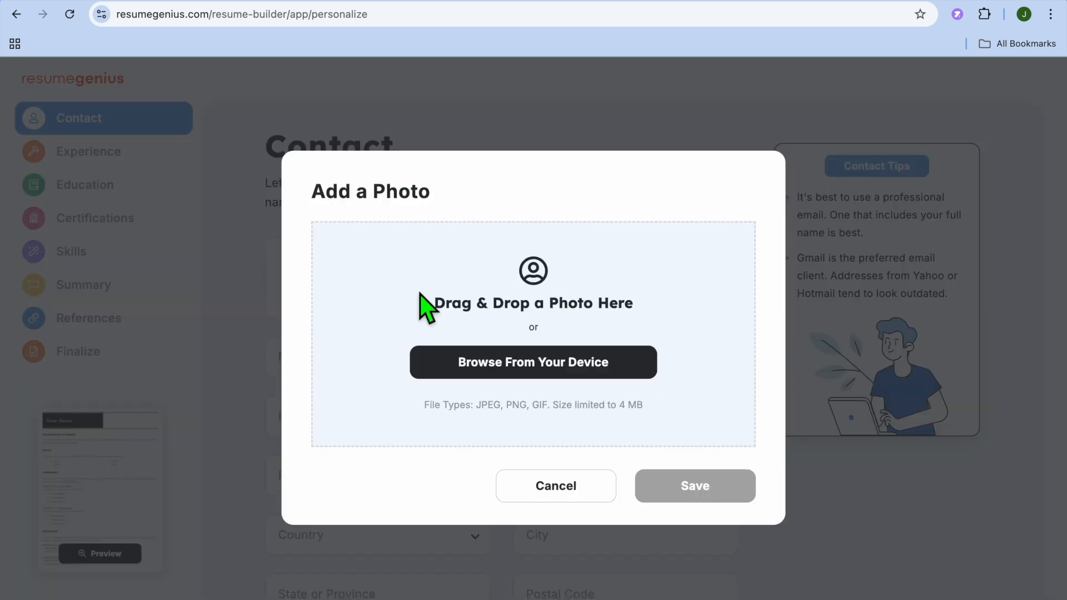
click(532, 363)
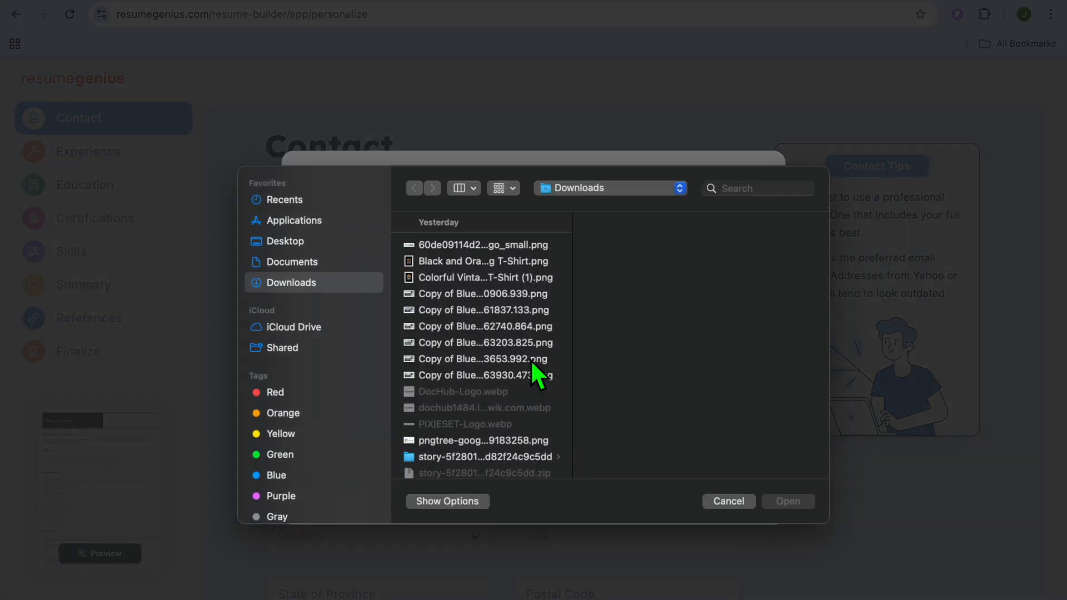
click(478, 263)
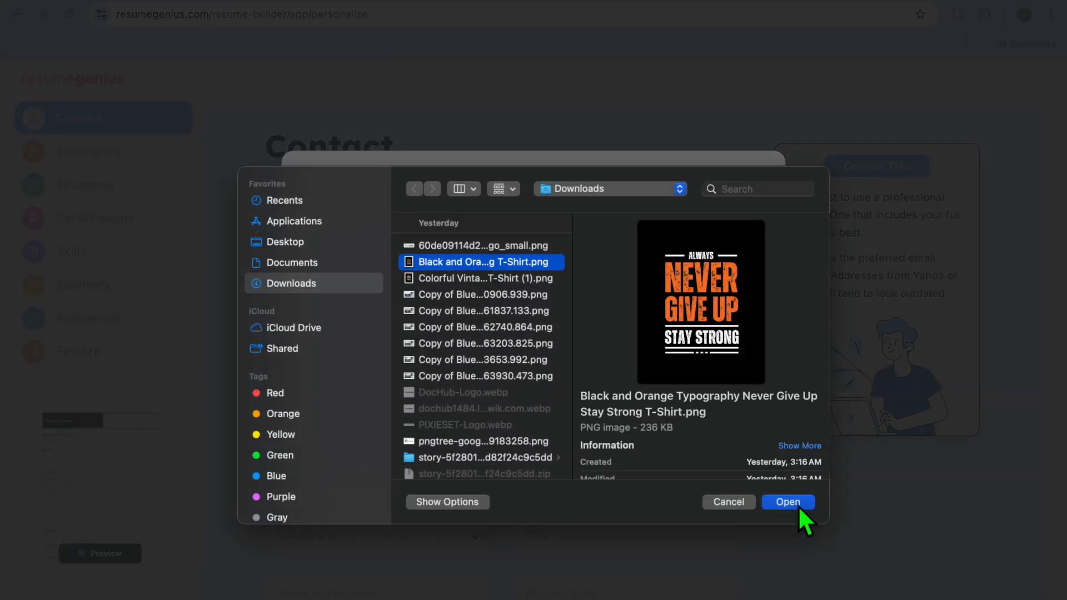
click(799, 507)
click(708, 482)
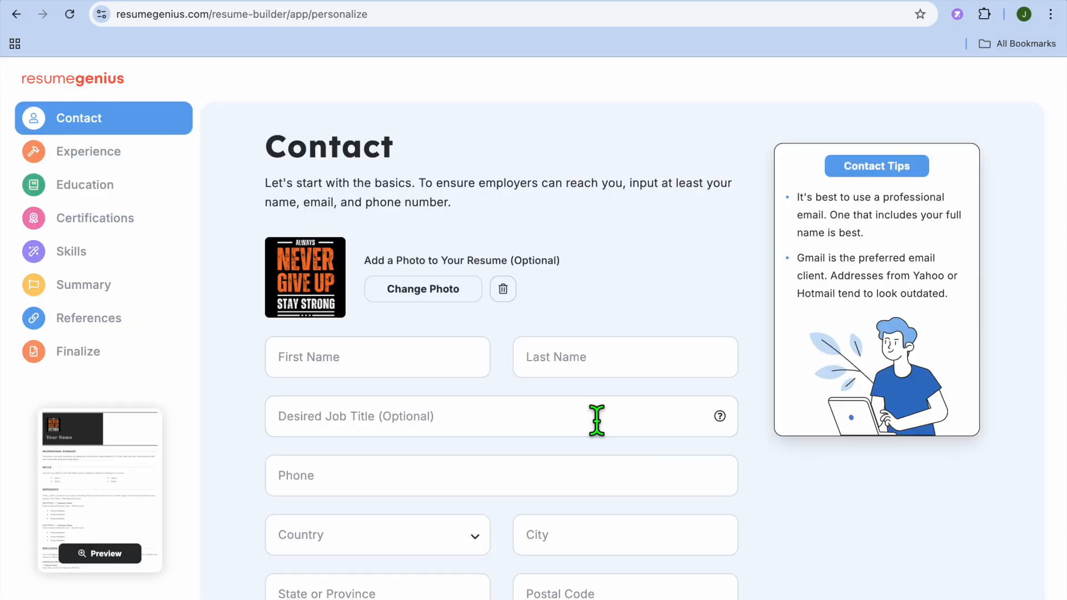
Fill in the contact's first name, last name and phone number from the saved autofill profile.
scroll(469, 403, down, 2)
click(350, 293)
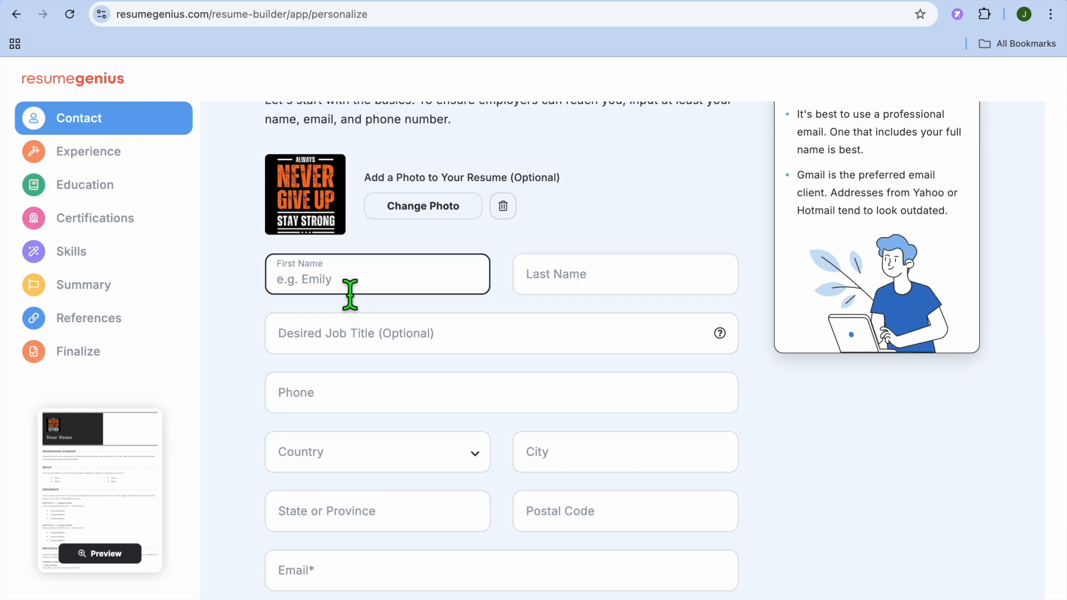
text(jas)
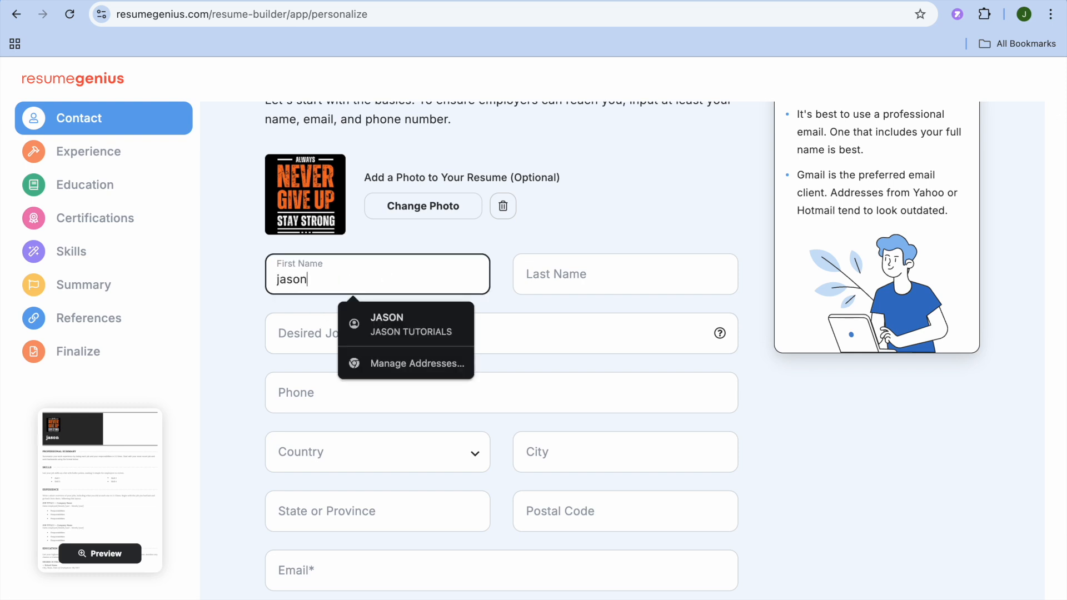
click(438, 332)
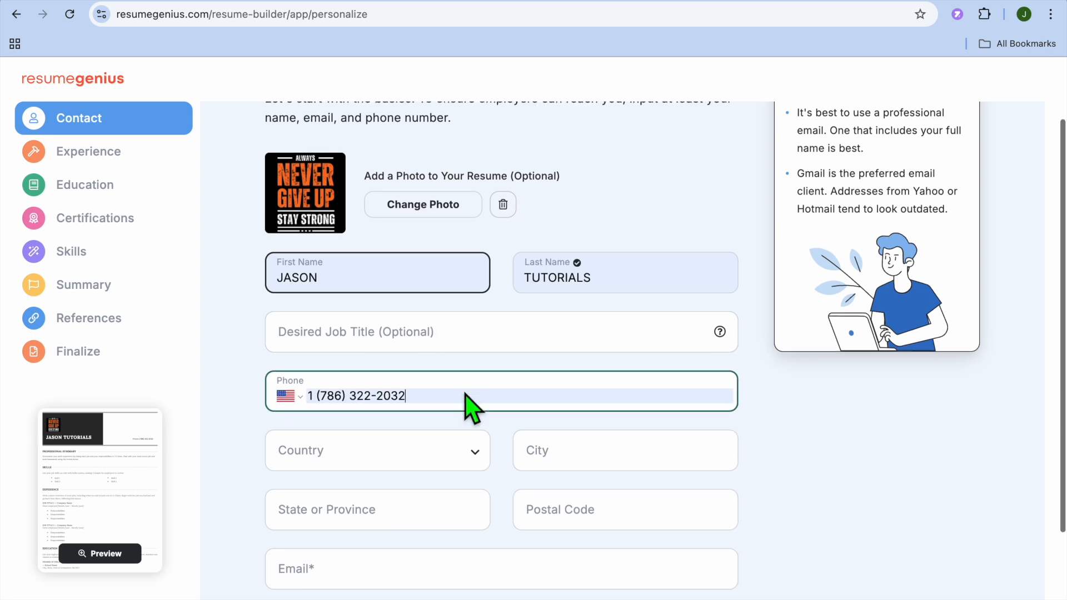
Set the country to United States, and fill in the contact's city, postal code and state.
scroll(469, 403, down, 3)
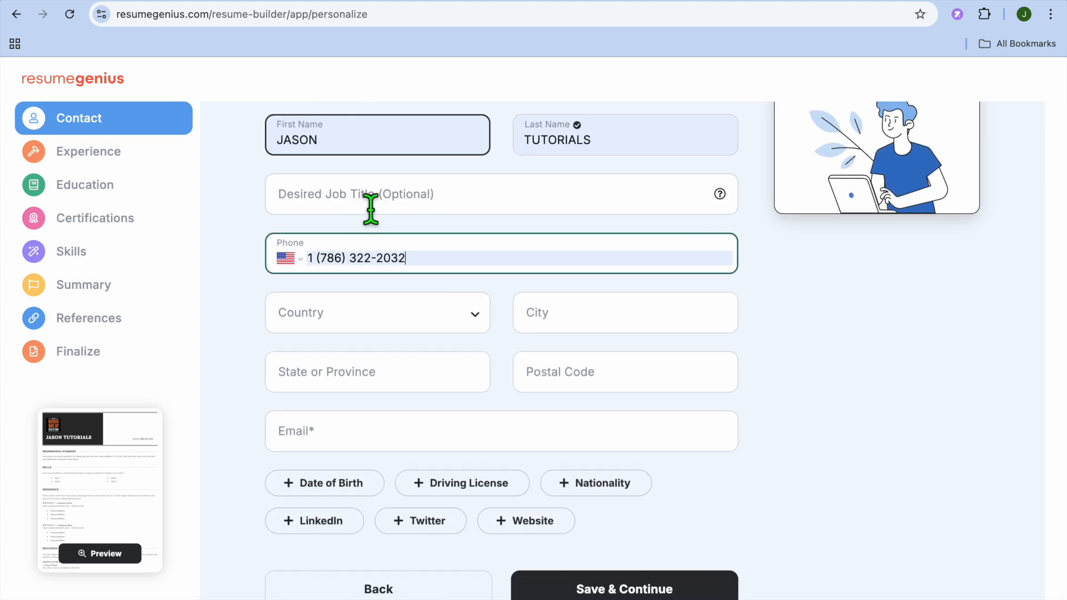
click(449, 321)
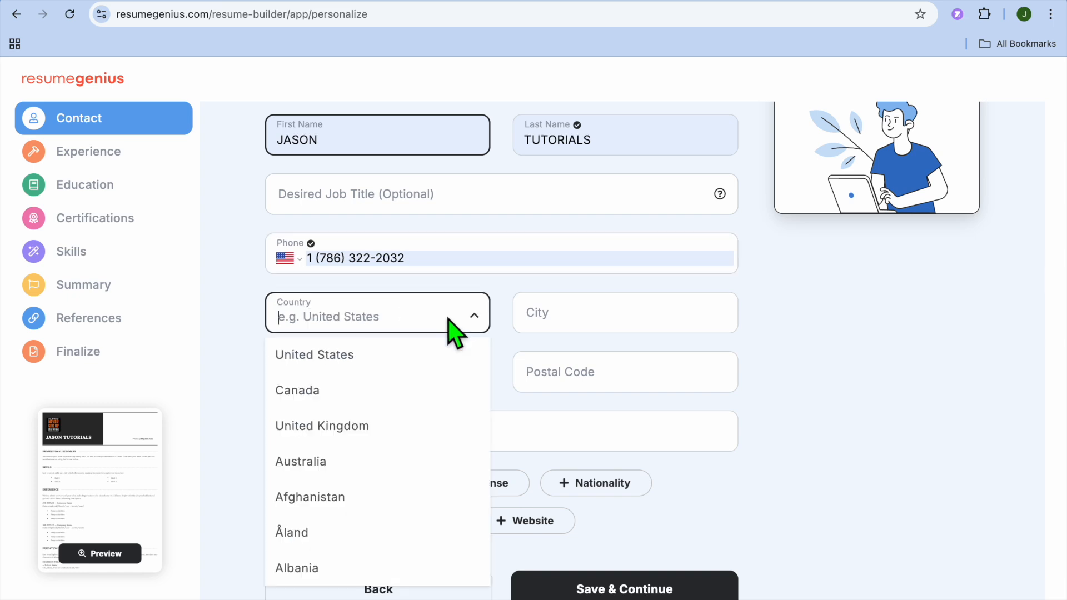
click(416, 354)
click(591, 318)
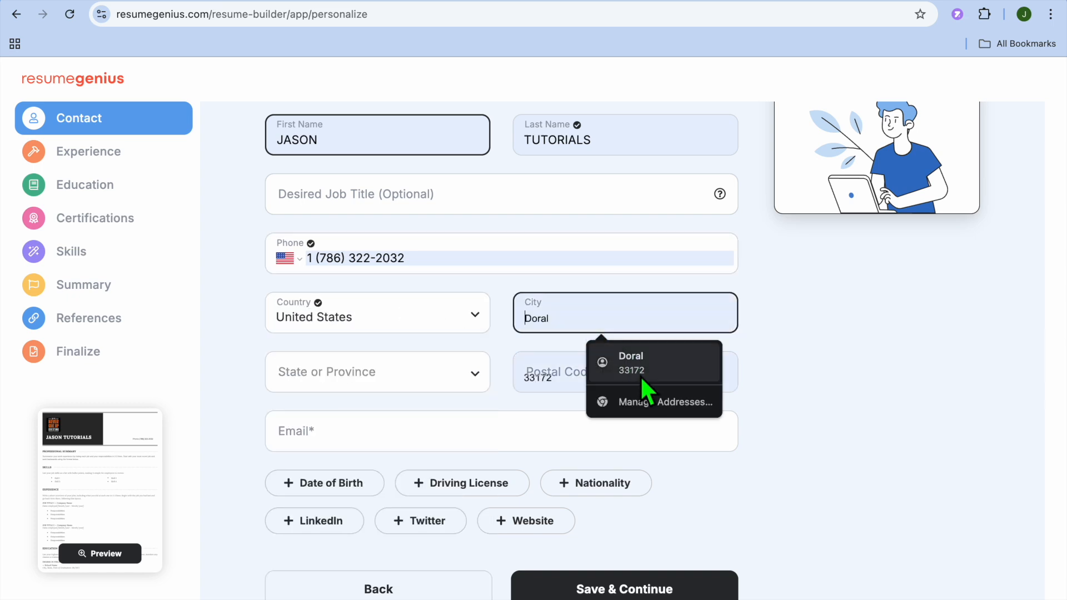
click(641, 376)
click(451, 386)
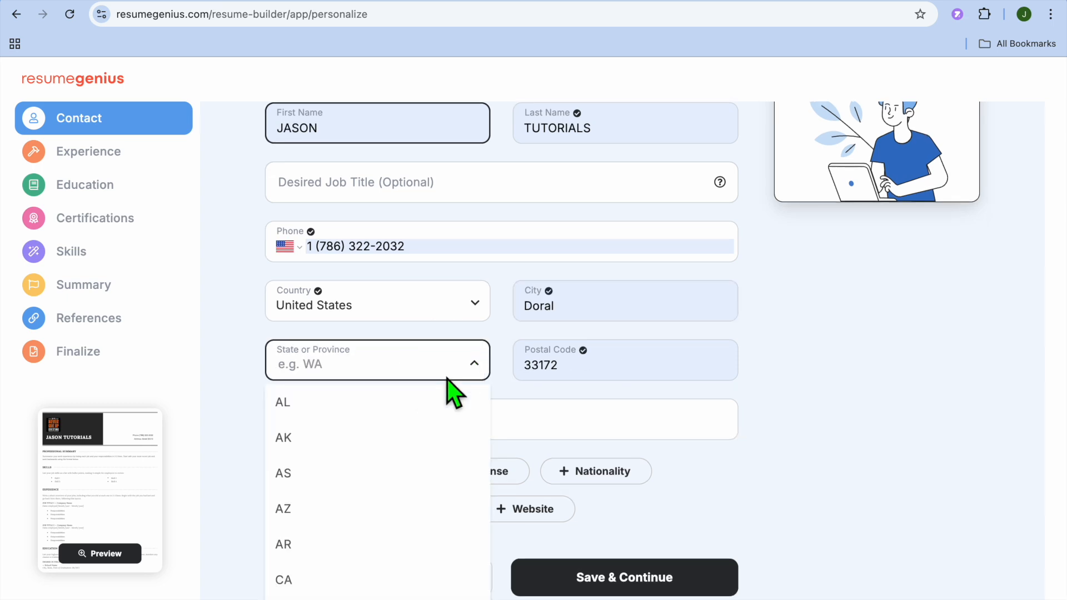
text(f)
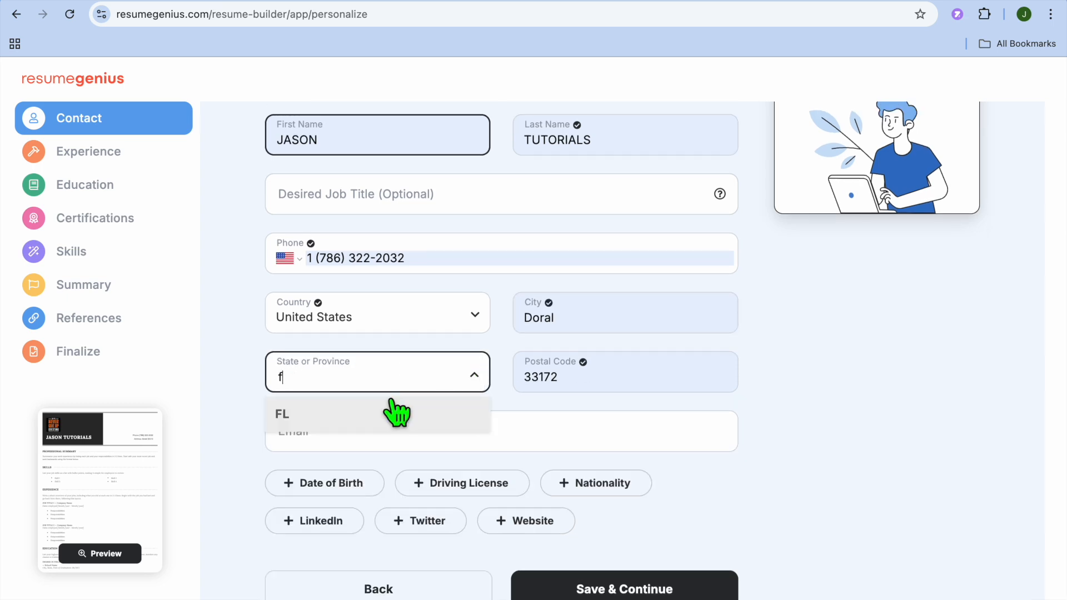
click(400, 414)
Enter the contact's saved e-mail address, save the contact section and sign up with Google.
click(436, 451)
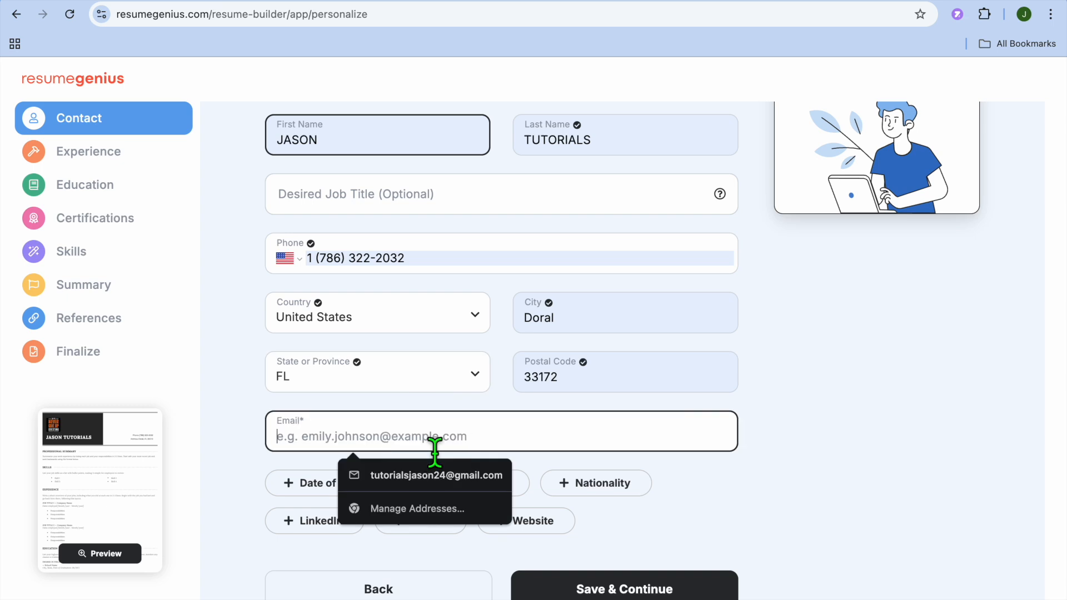
click(438, 476)
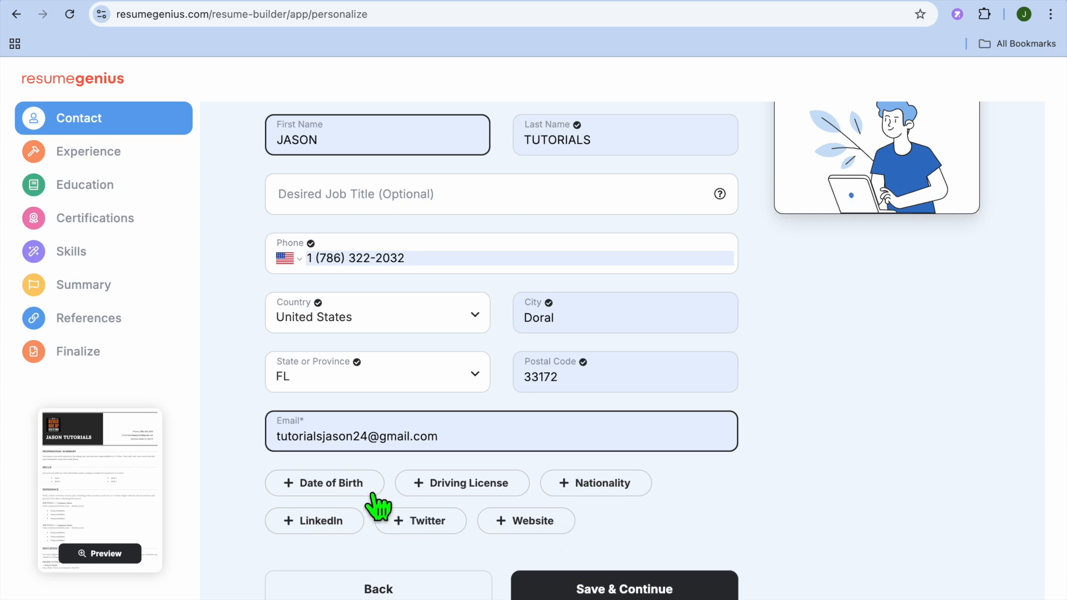
click(603, 584)
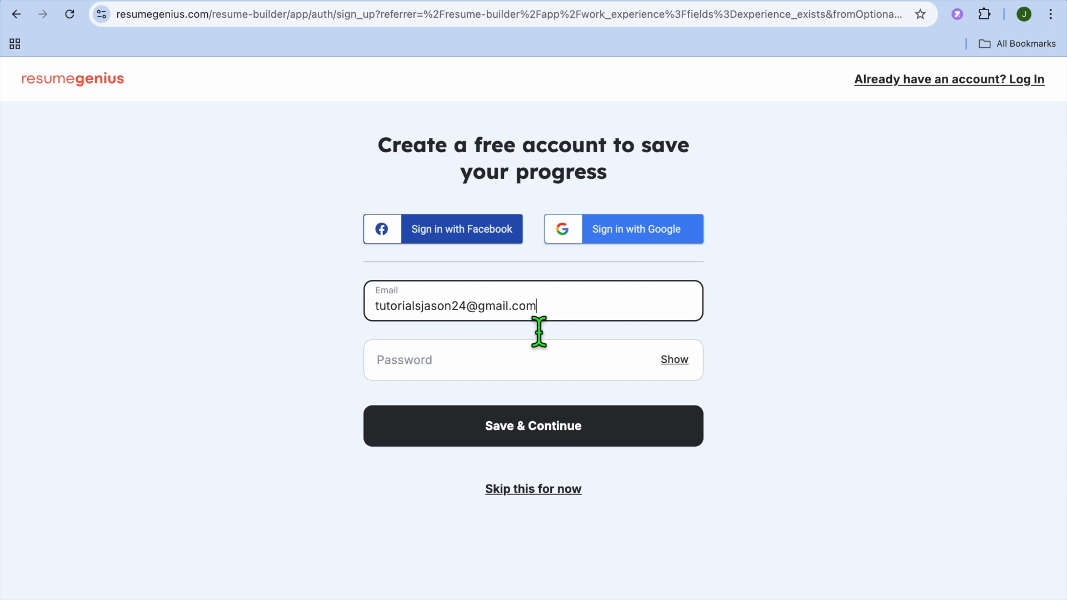
click(630, 247)
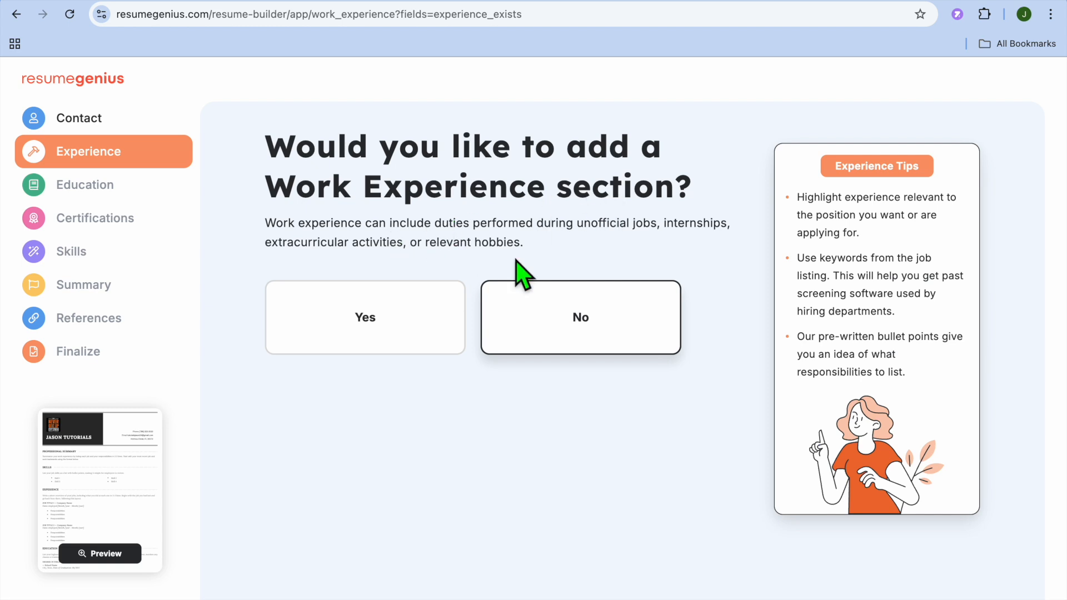
Decline the work experience section and skip the education and certifications sections.
click(576, 336)
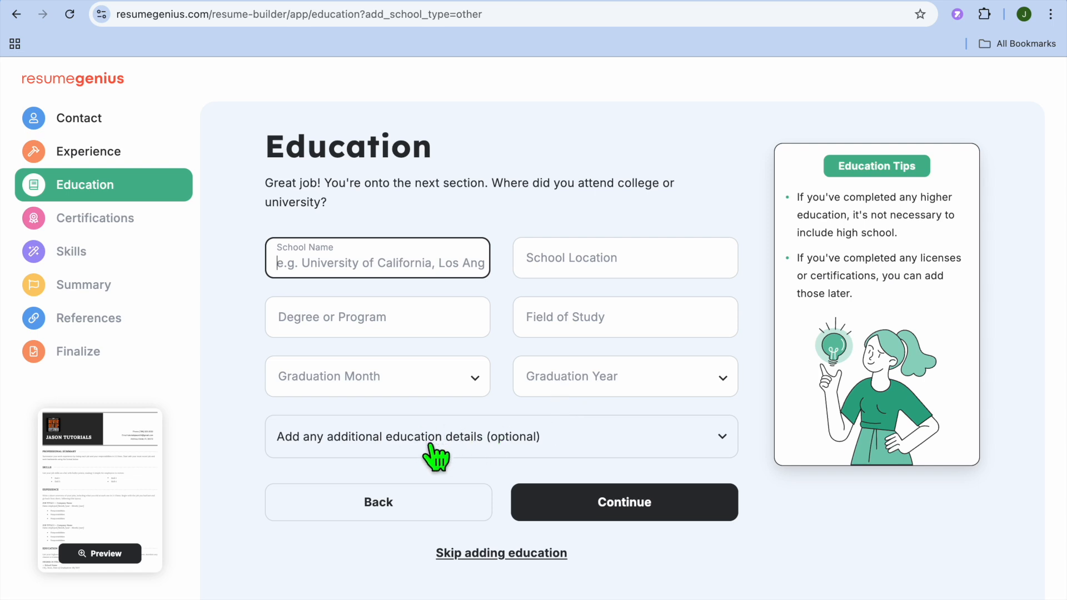
click(488, 554)
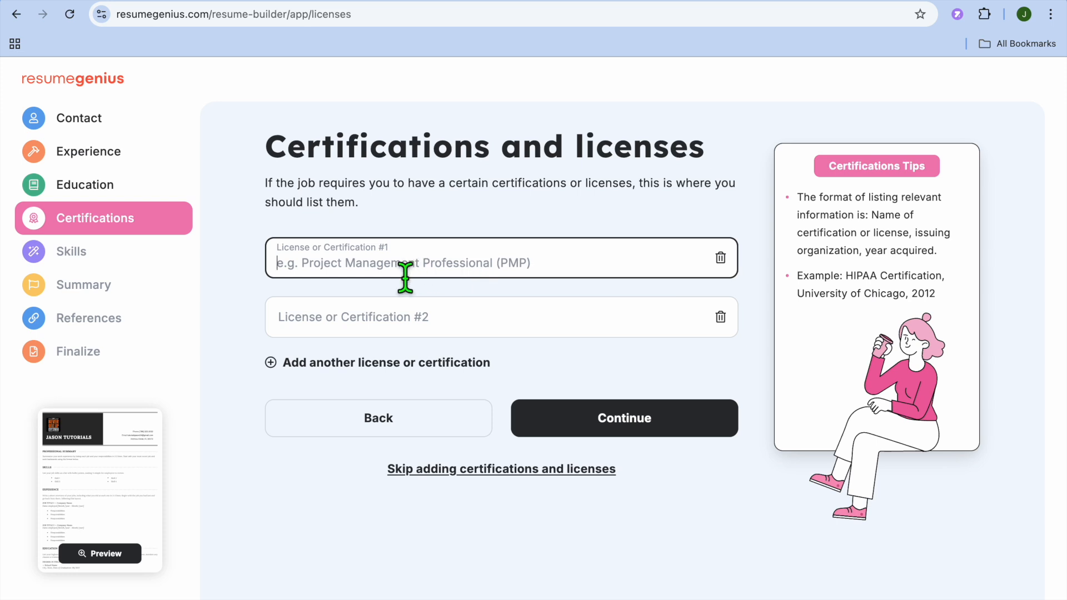
click(458, 471)
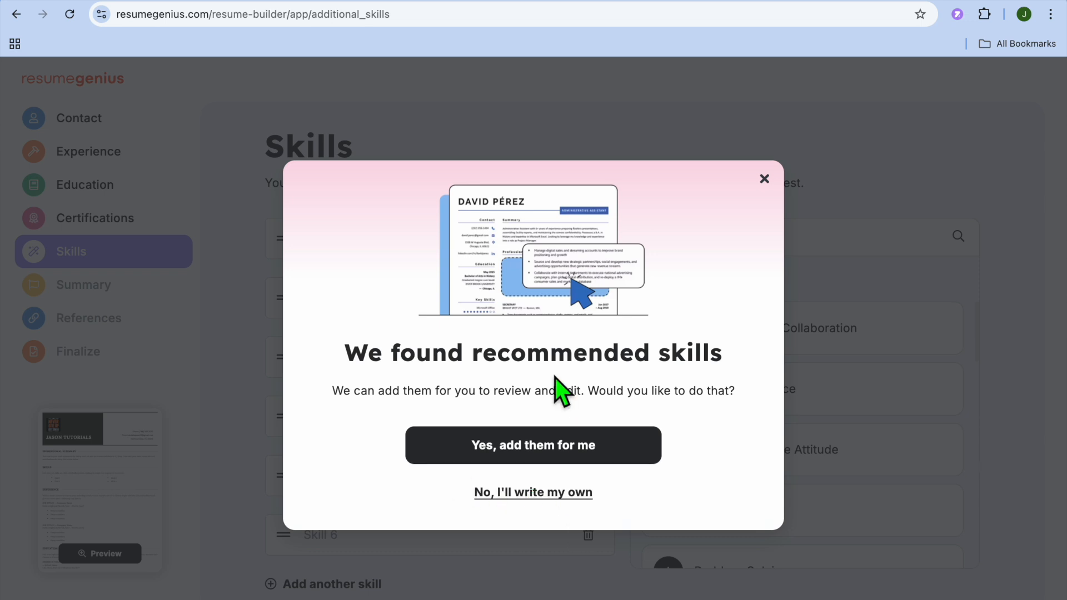
Accept the recommended skills, and add Using hand tools and Landscape equipment operation from the Landscaper examples.
click(563, 460)
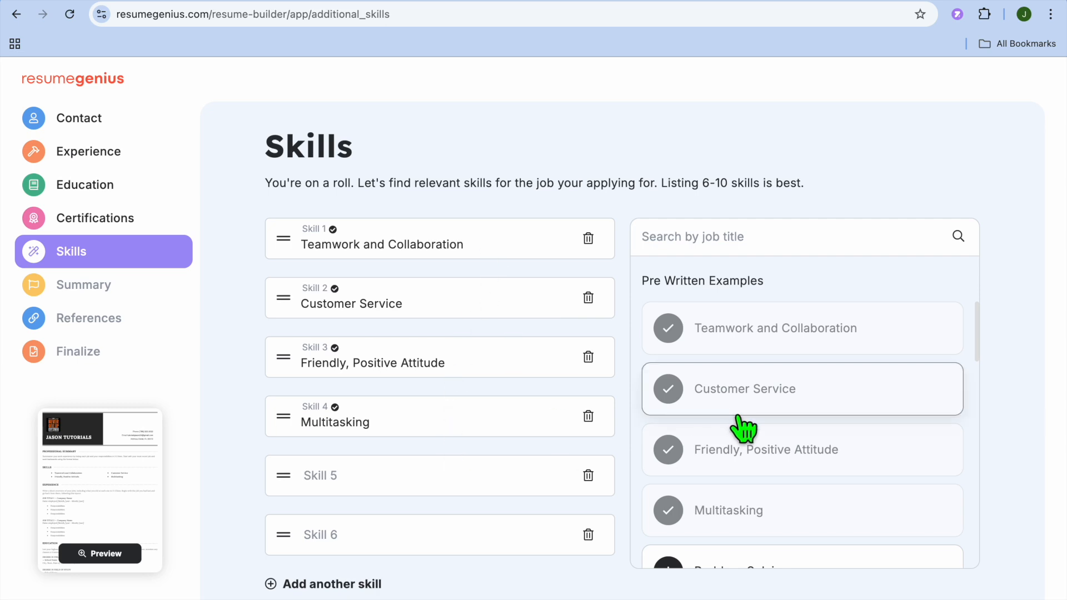
scroll(740, 428, down, 1)
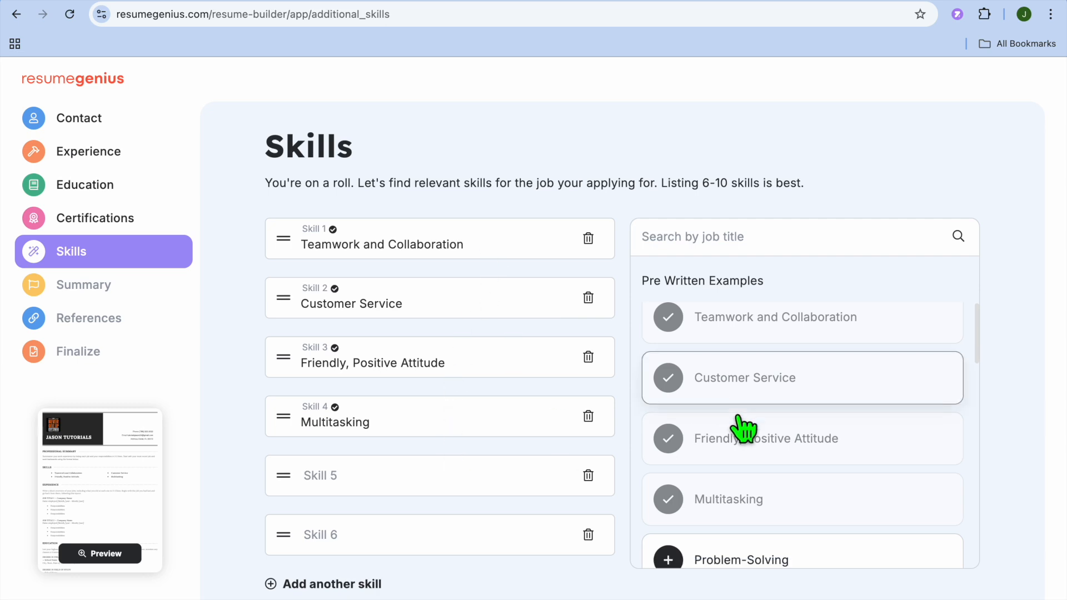
click(735, 244)
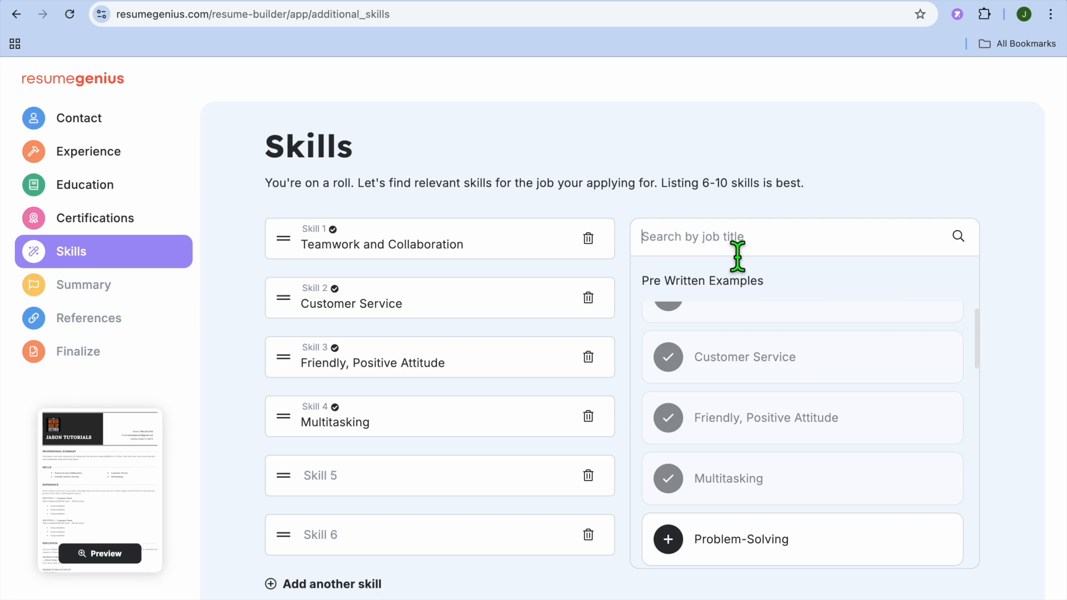
text(I)
text(ands)
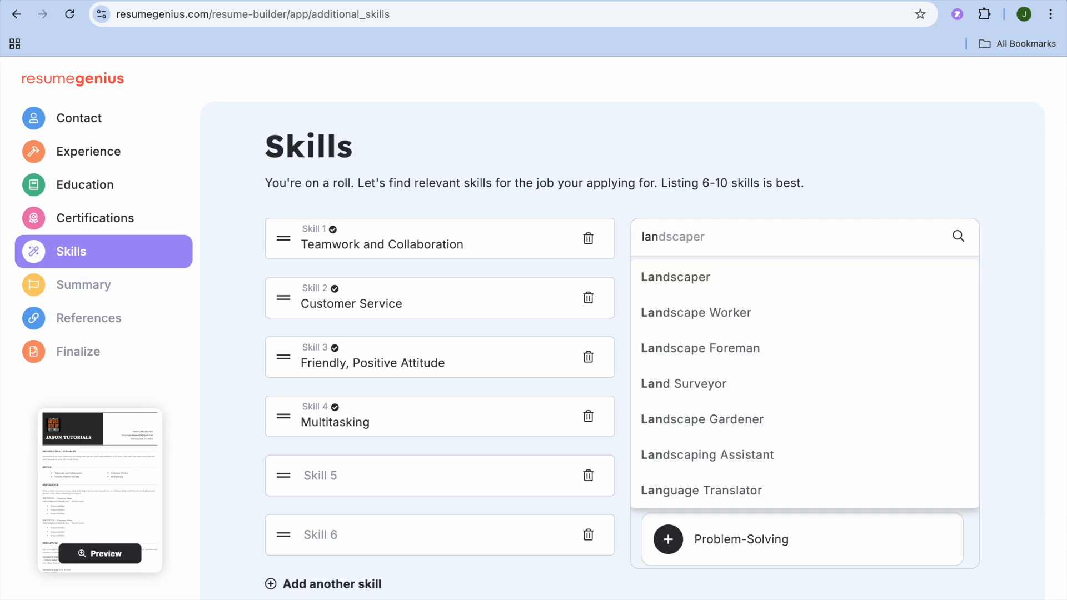
click(745, 278)
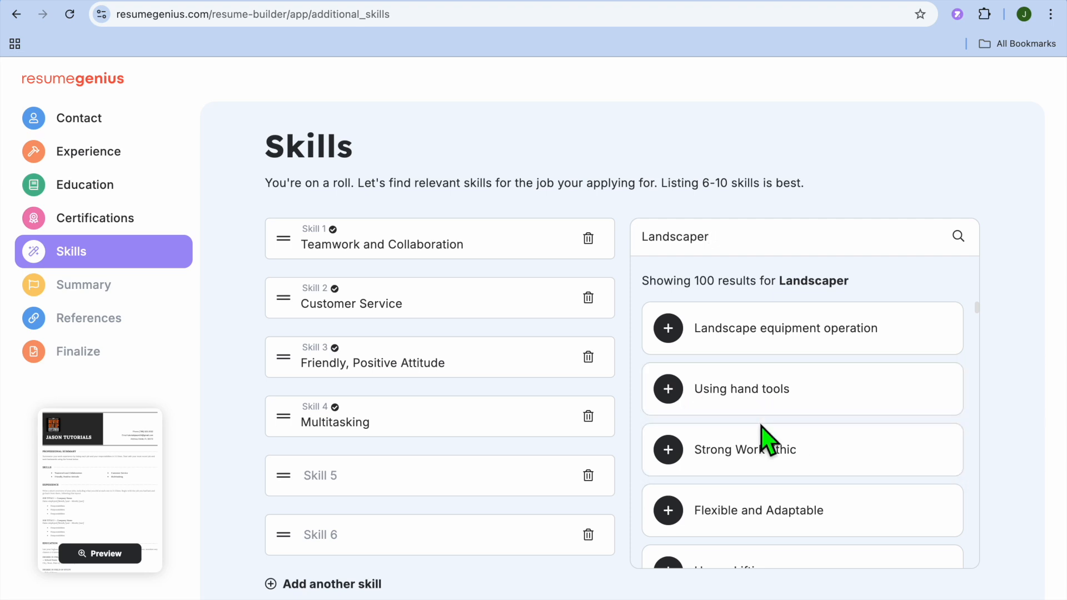
click(670, 393)
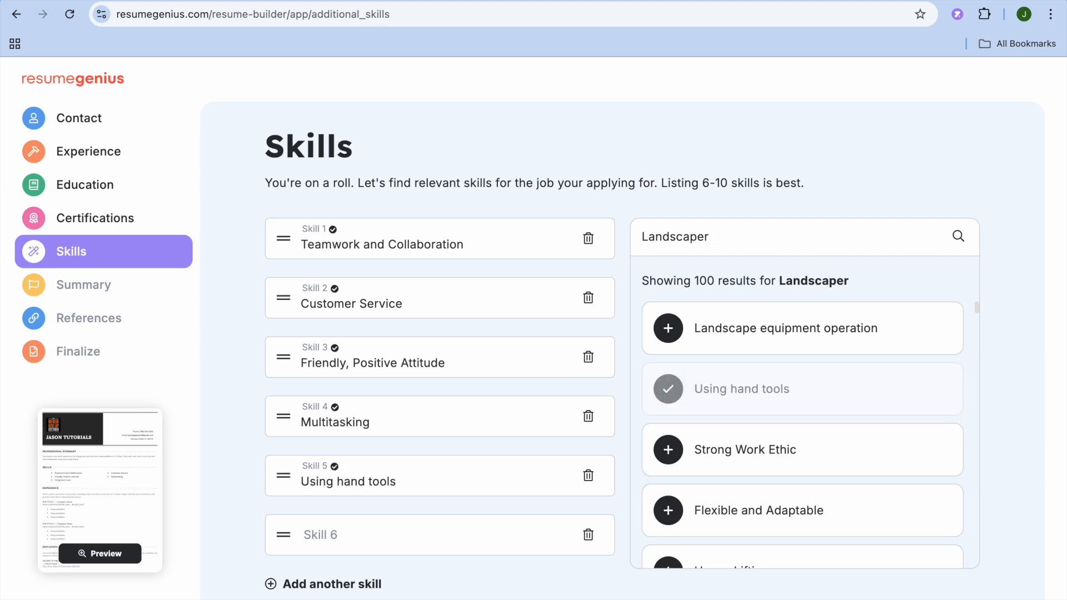
click(676, 346)
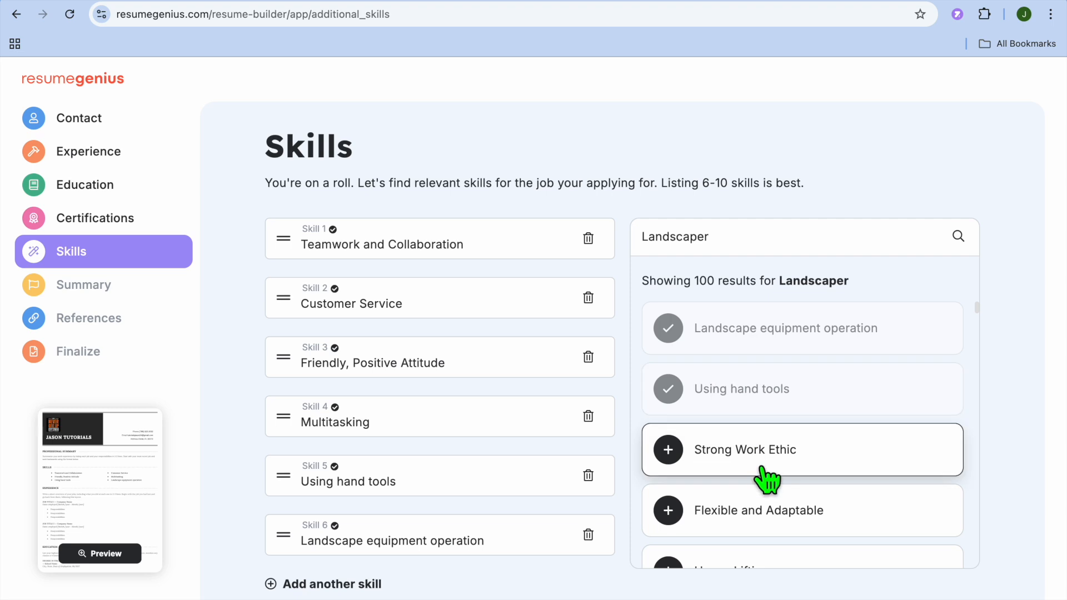
Add Strong Work Ethic, Flexible and Adaptable, and Physically Fit from the Landscaper examples, and continue past the skills section.
click(674, 451)
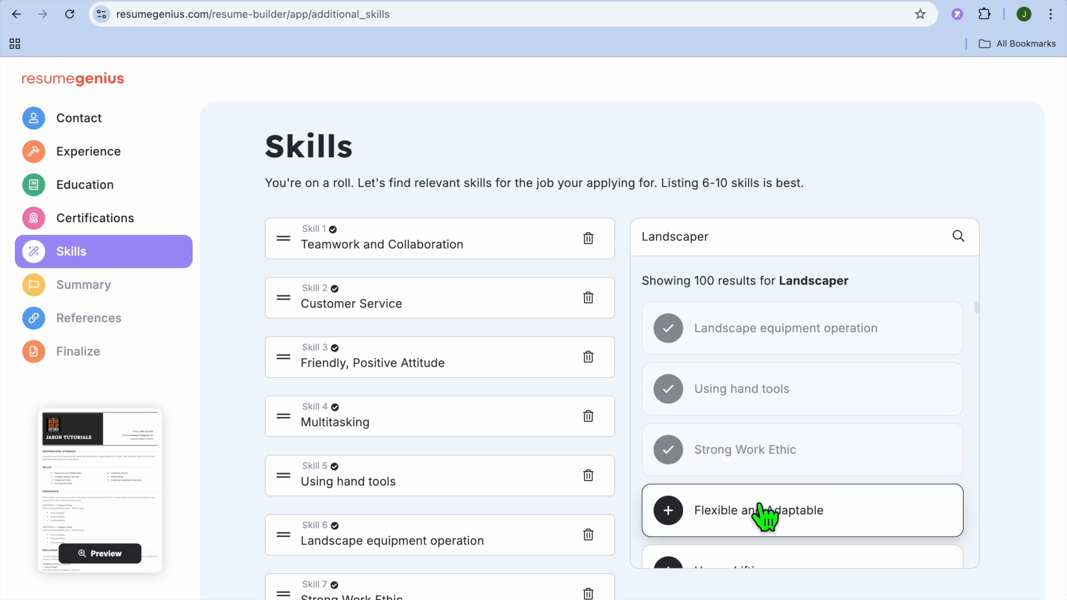
click(680, 509)
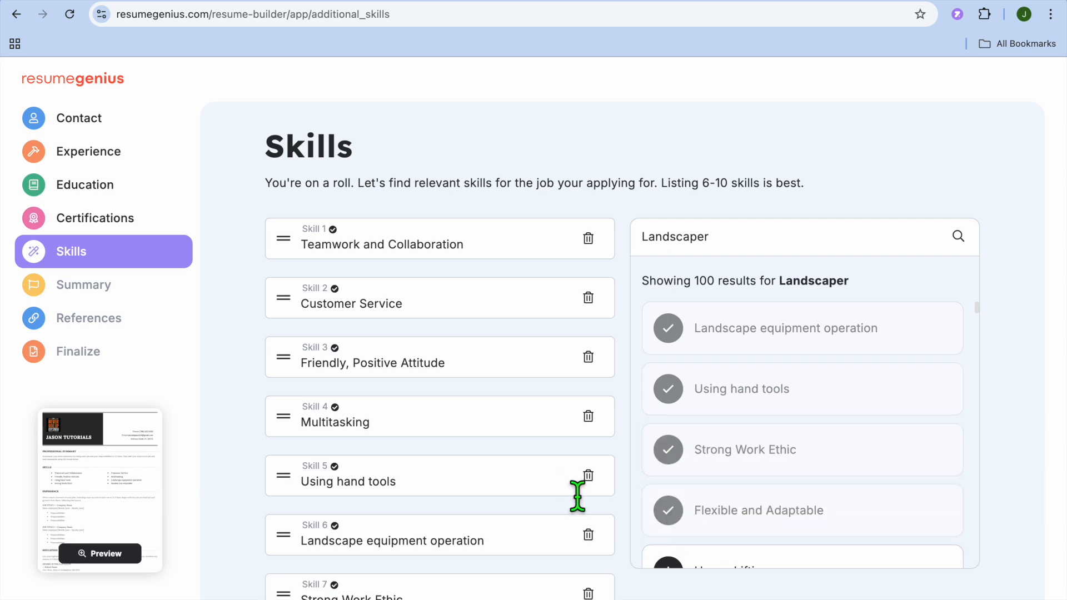
scroll(751, 503, down, 5)
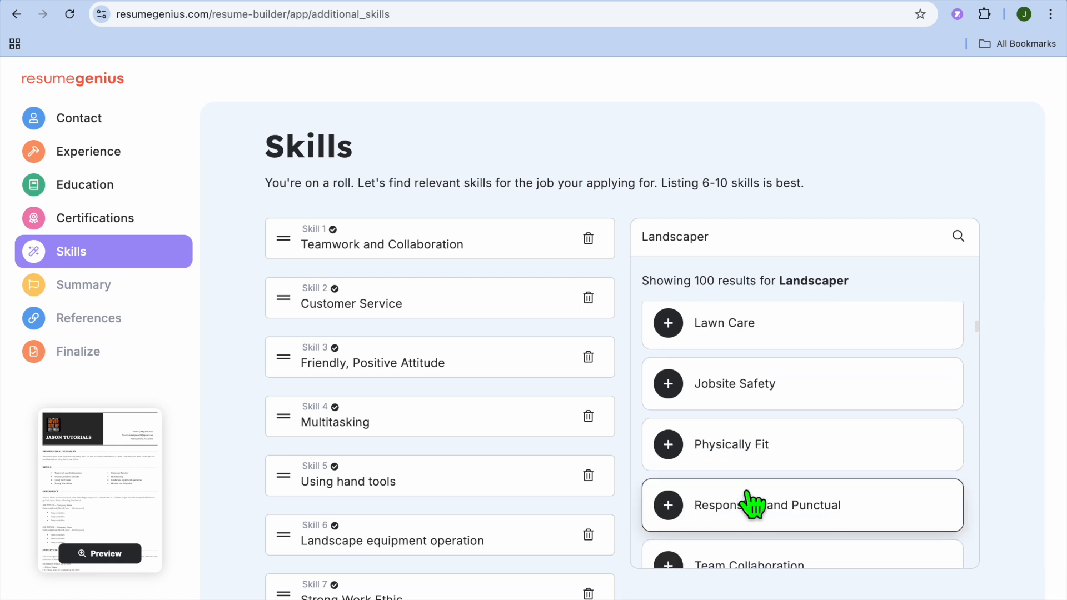
click(672, 449)
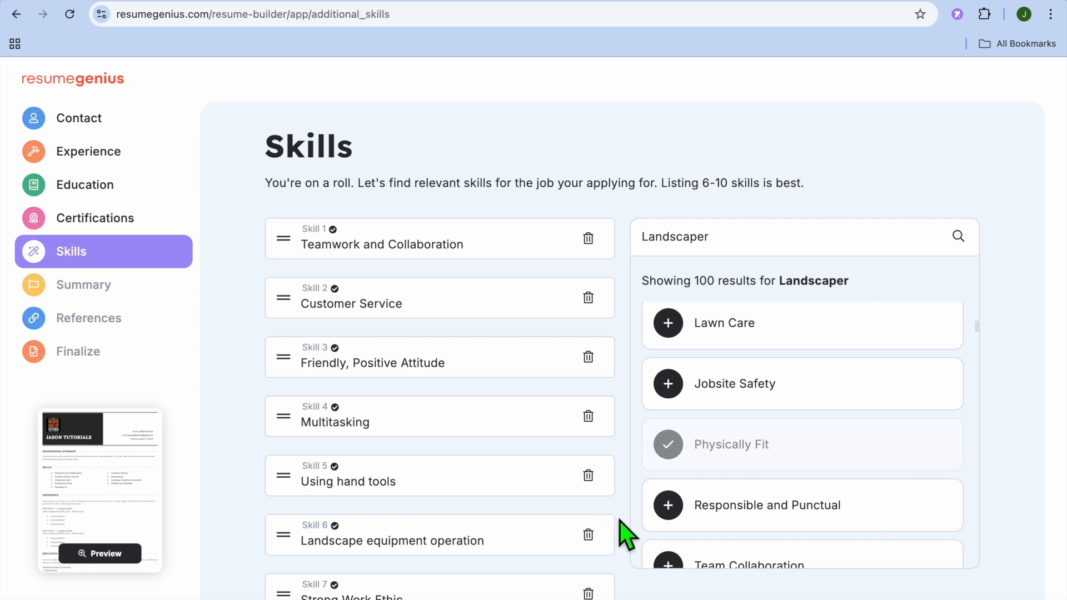
scroll(627, 529, down, 5)
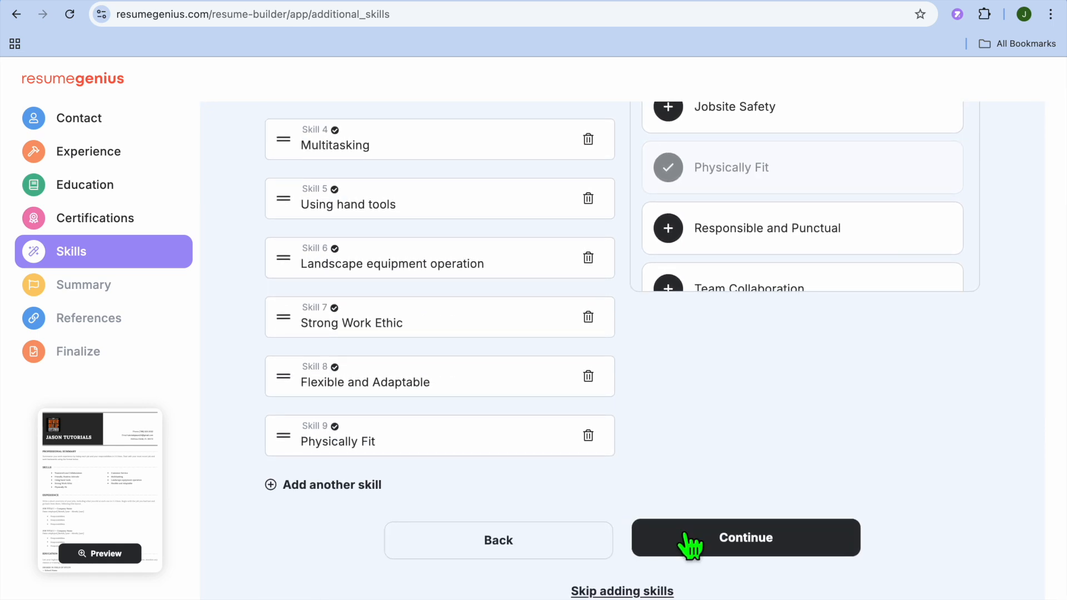
click(689, 551)
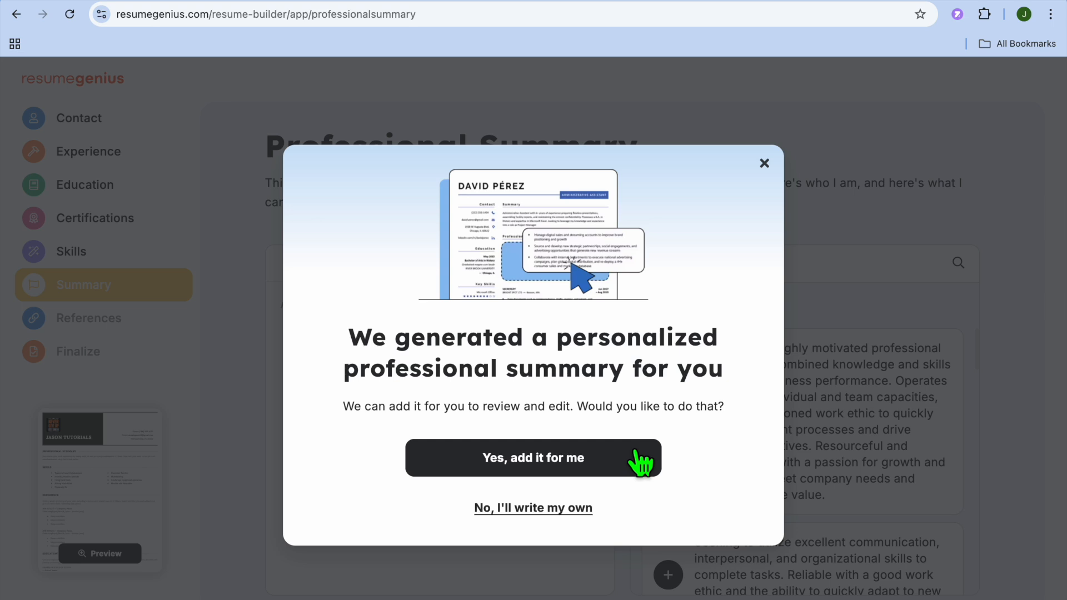
Accept the generated professional summary, look through the other pre-written examples, and continue past the summary section.
click(568, 464)
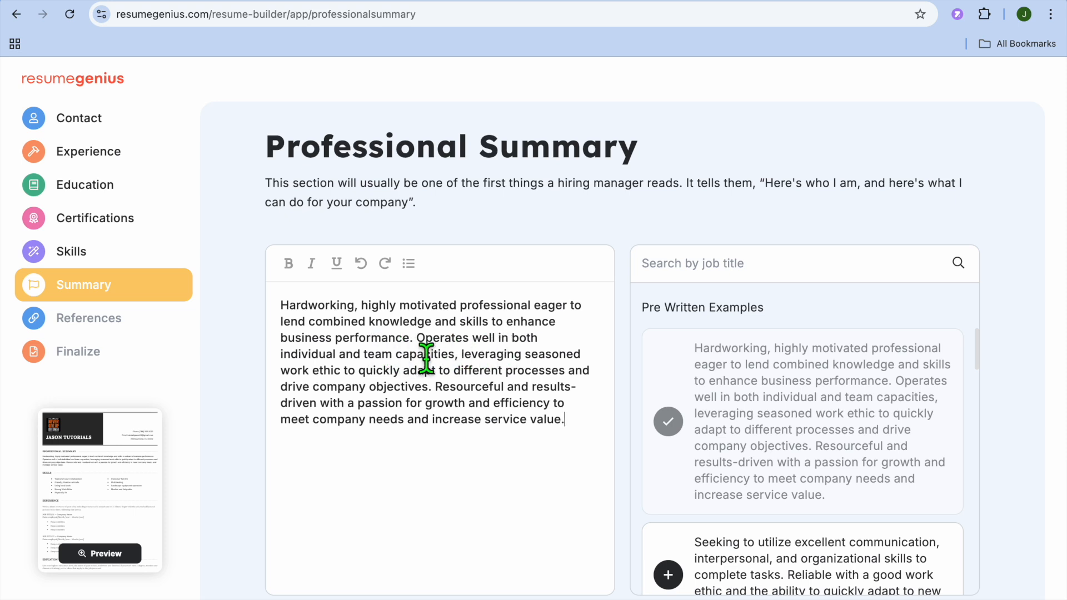
scroll(689, 396, down, 3)
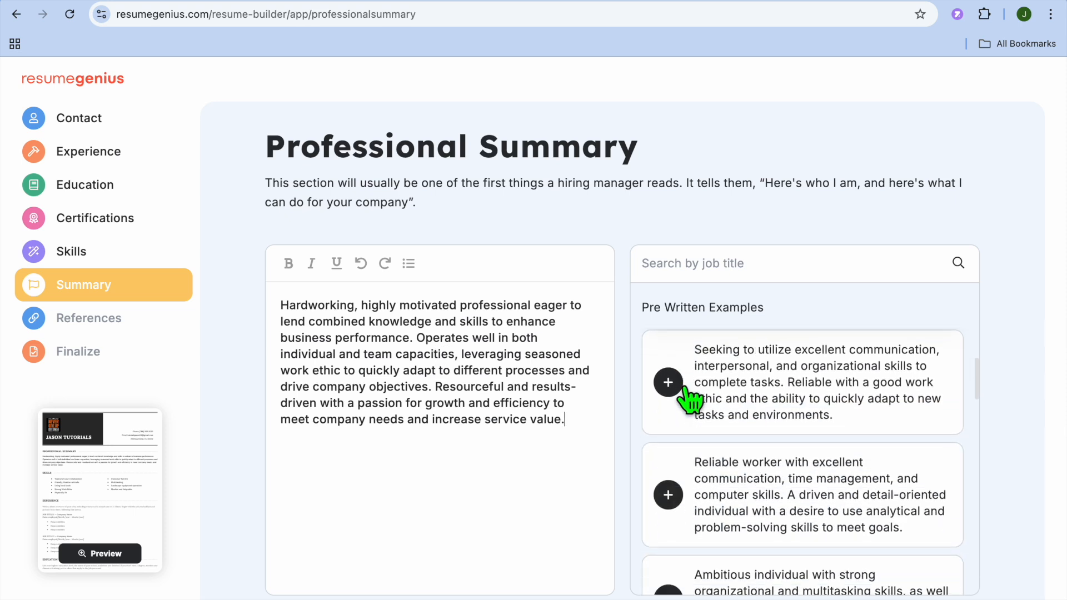
scroll(689, 396, down, 1)
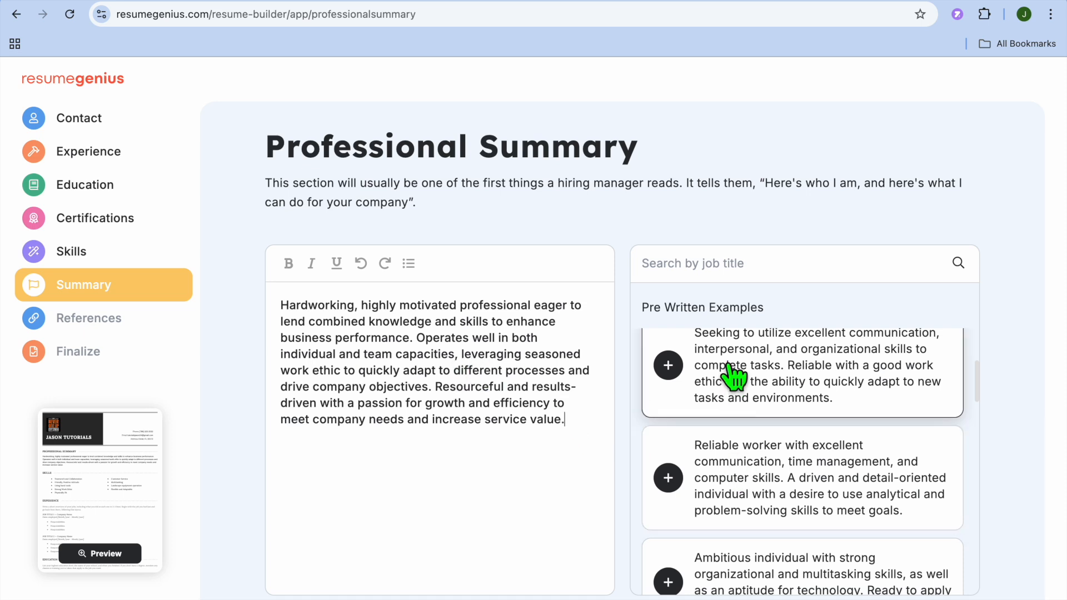
scroll(723, 445, down, 3)
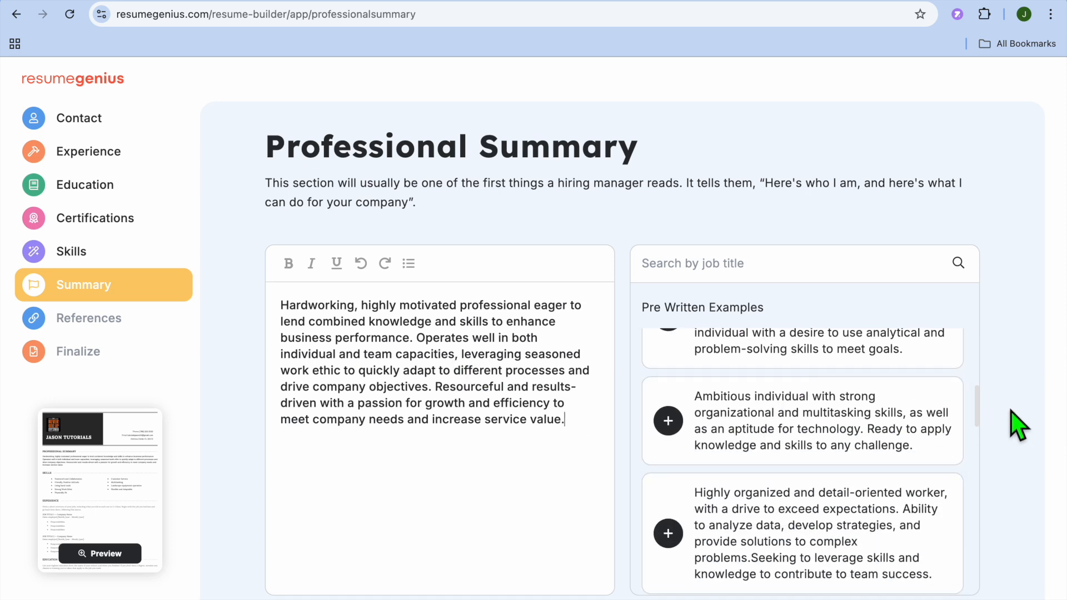
click(803, 282)
scroll(1020, 438, down, 3)
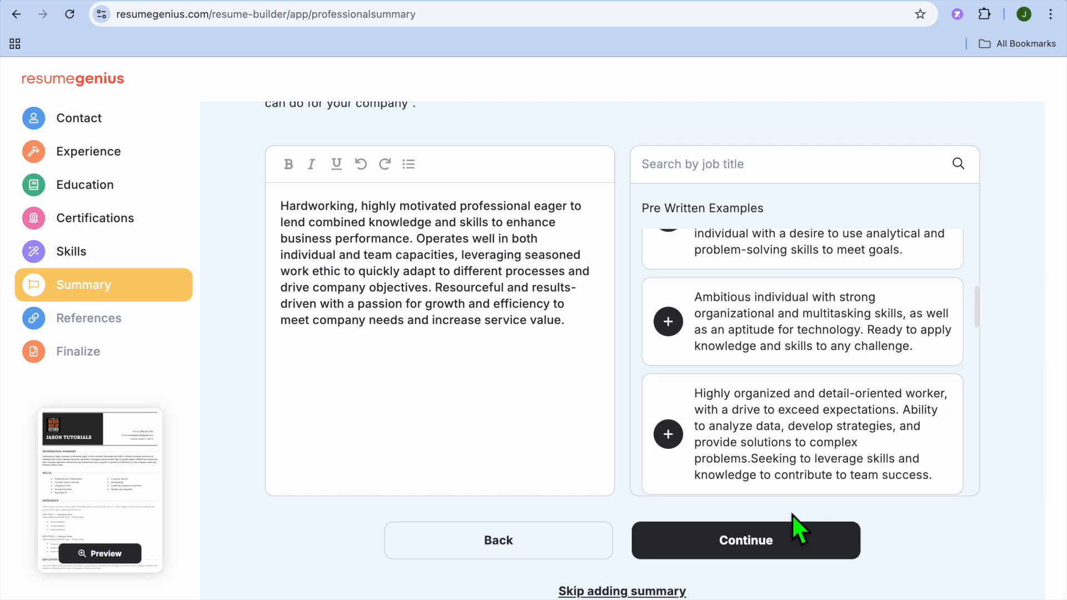
click(766, 556)
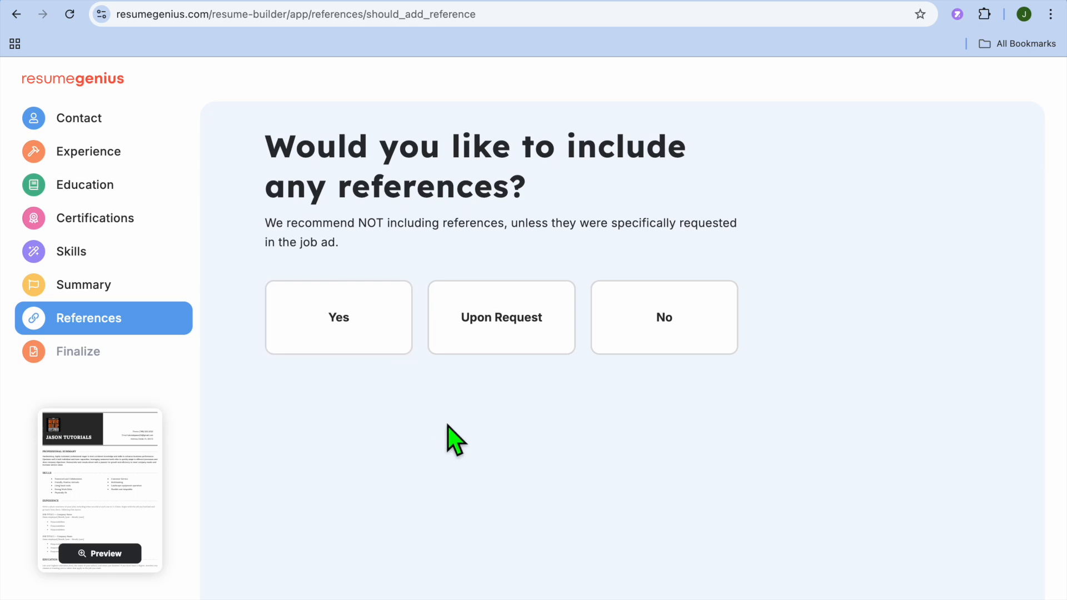
Set references to Upon Request, continue without additional sections, and dismiss the final-step message.
click(525, 328)
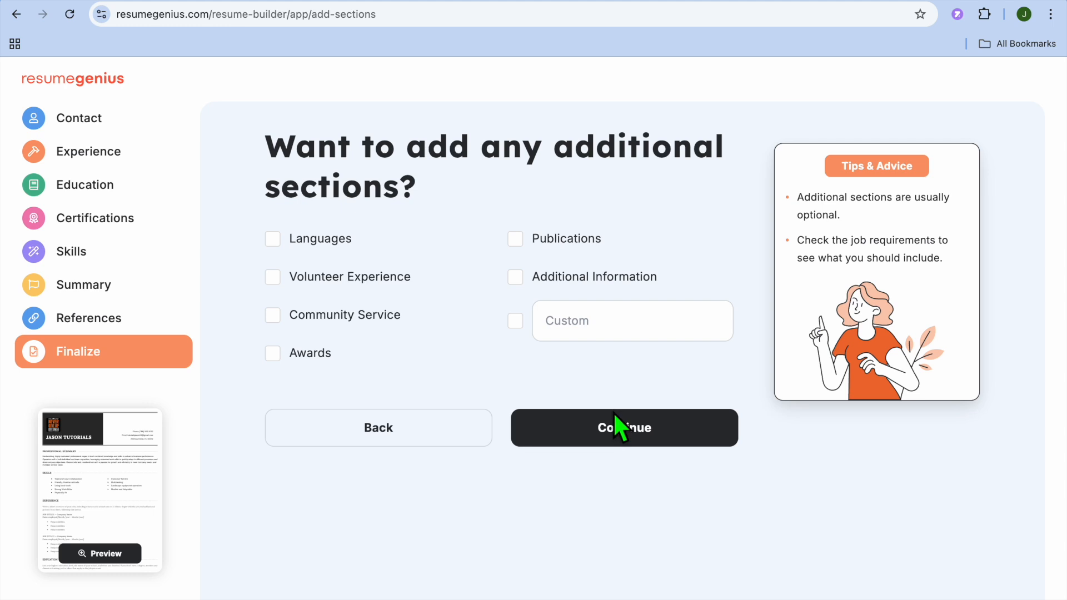
click(608, 439)
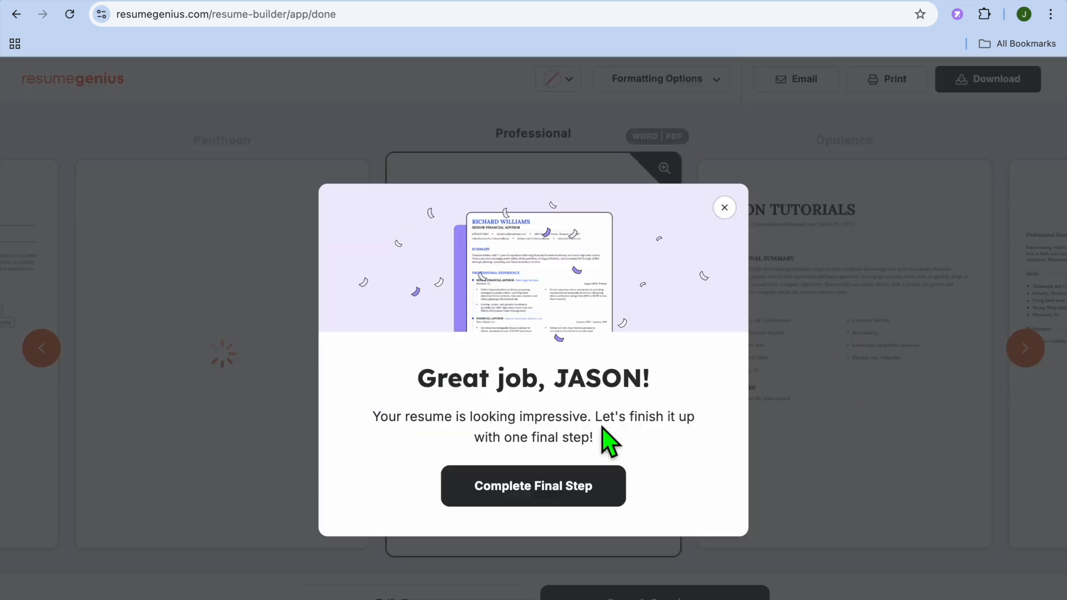
click(567, 499)
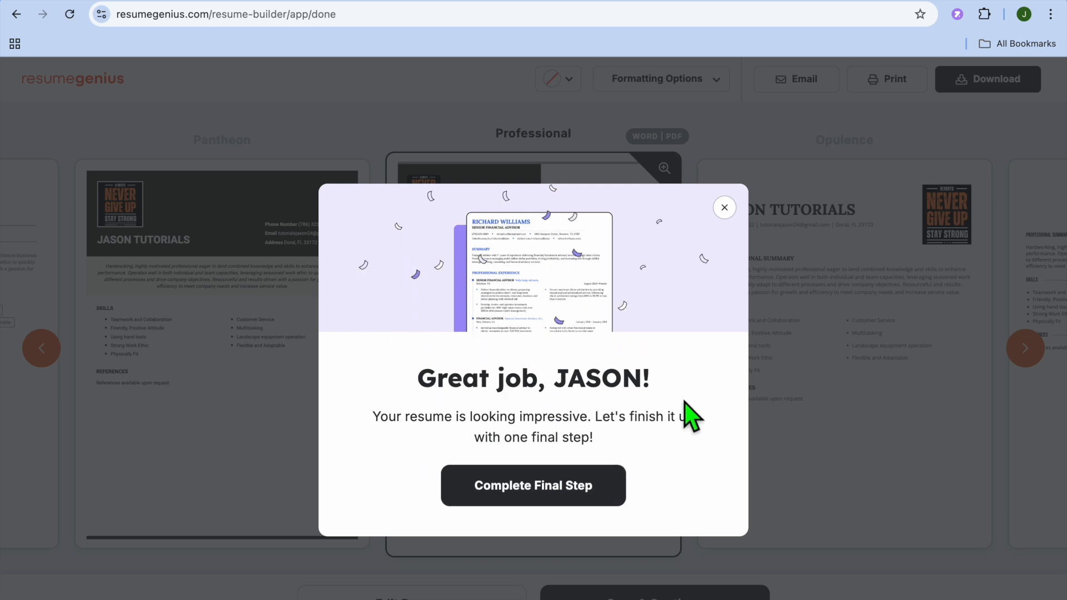
click(725, 207)
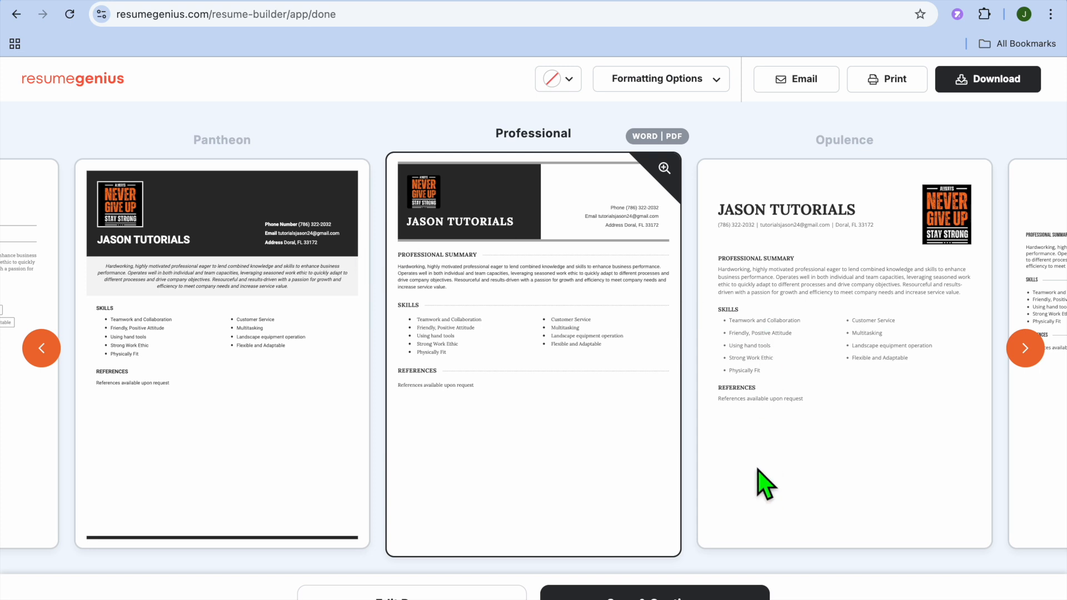
Try to download the resume in the PDF (recommended) format.
click(987, 80)
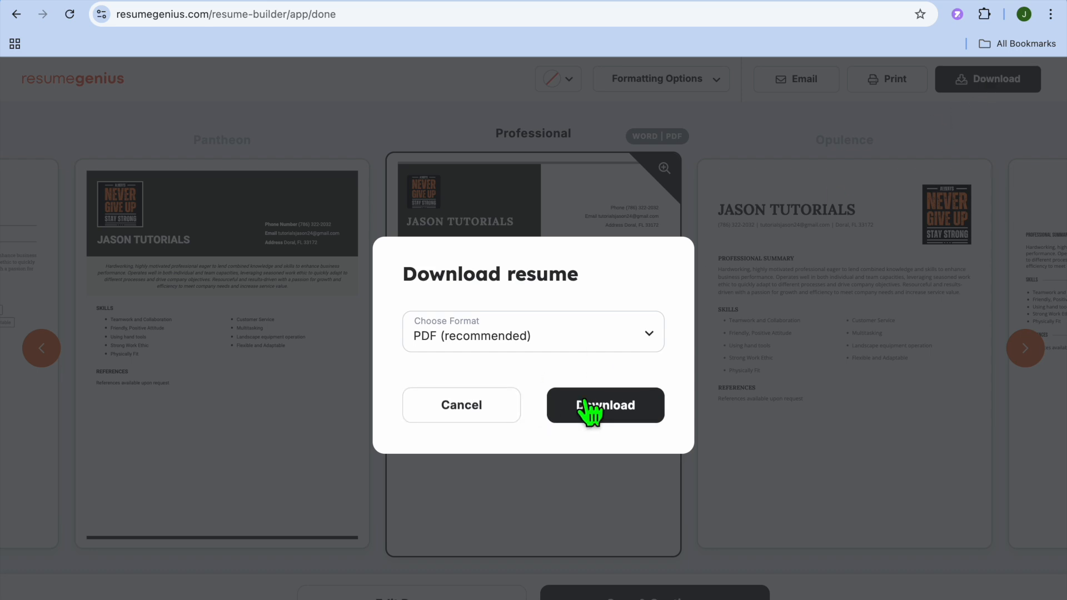
click(620, 338)
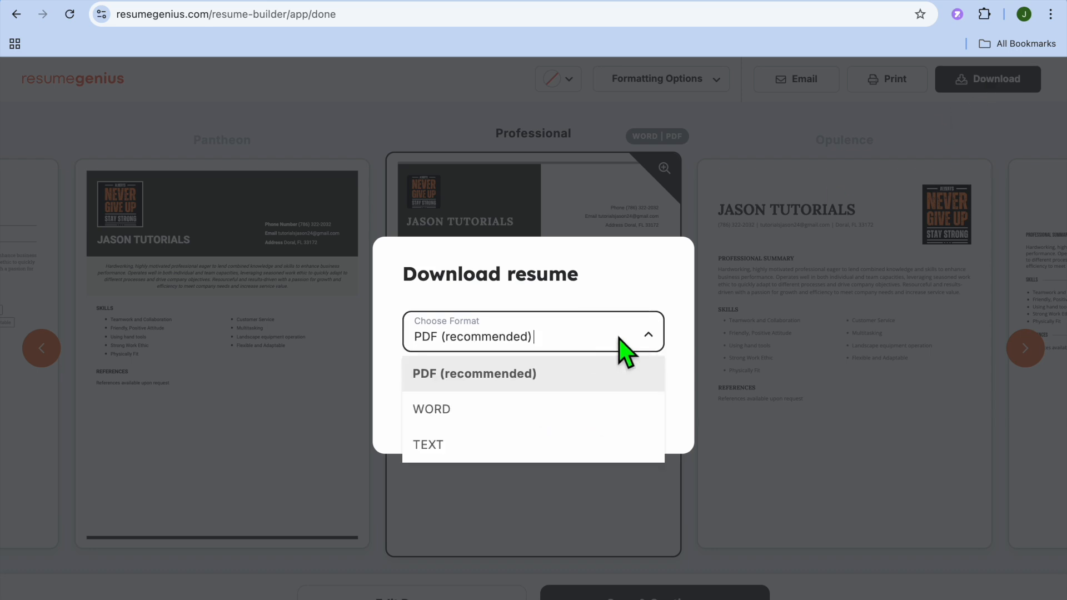
click(556, 376)
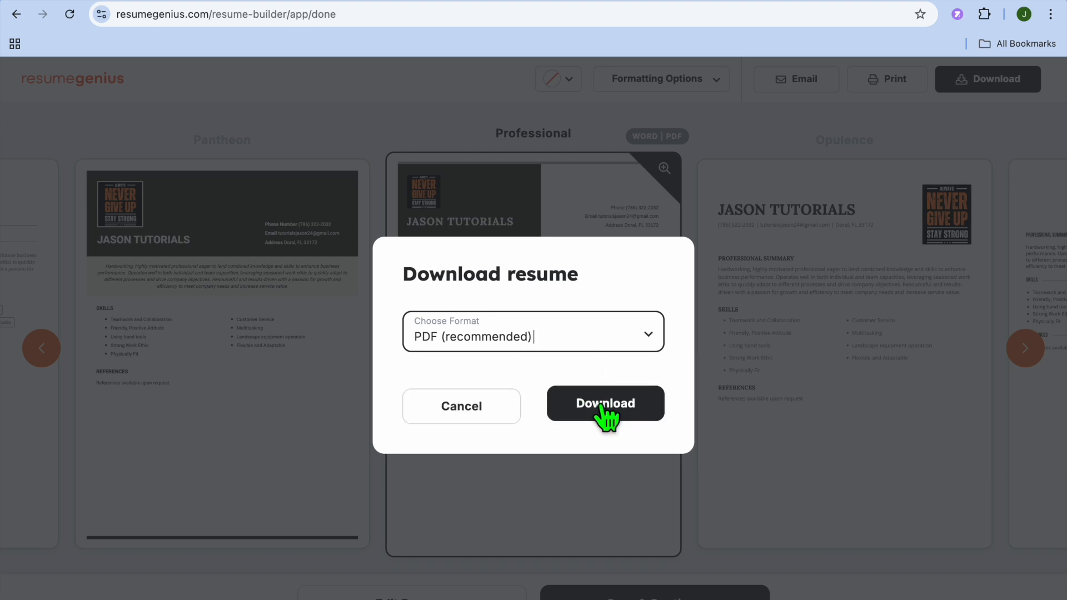
click(603, 408)
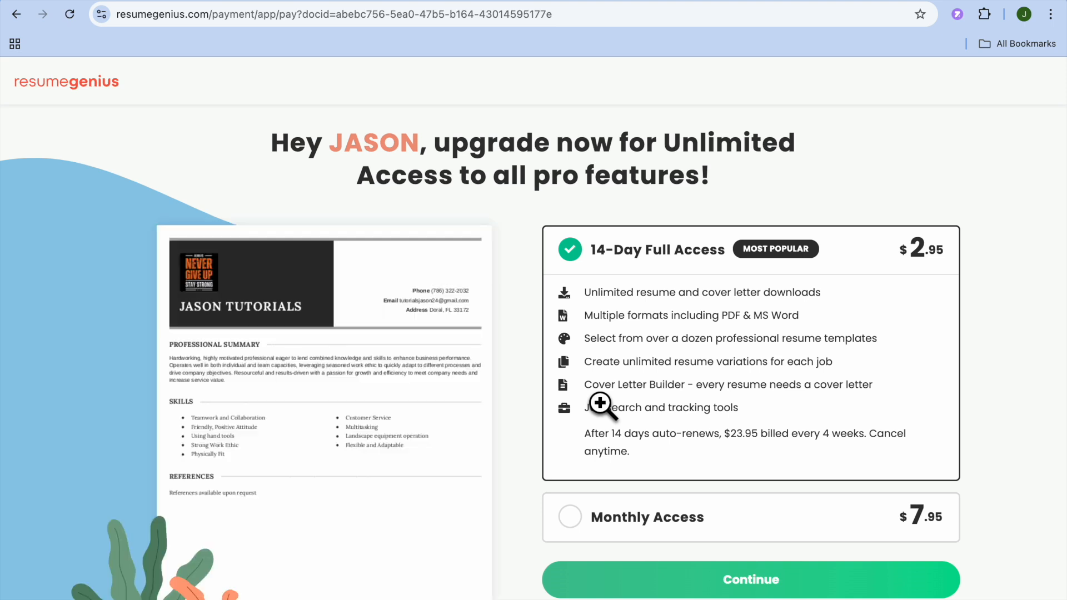
Review the upgrade plans and open the payment form for 14-Day Full Access.
scroll(600, 404, down, 4)
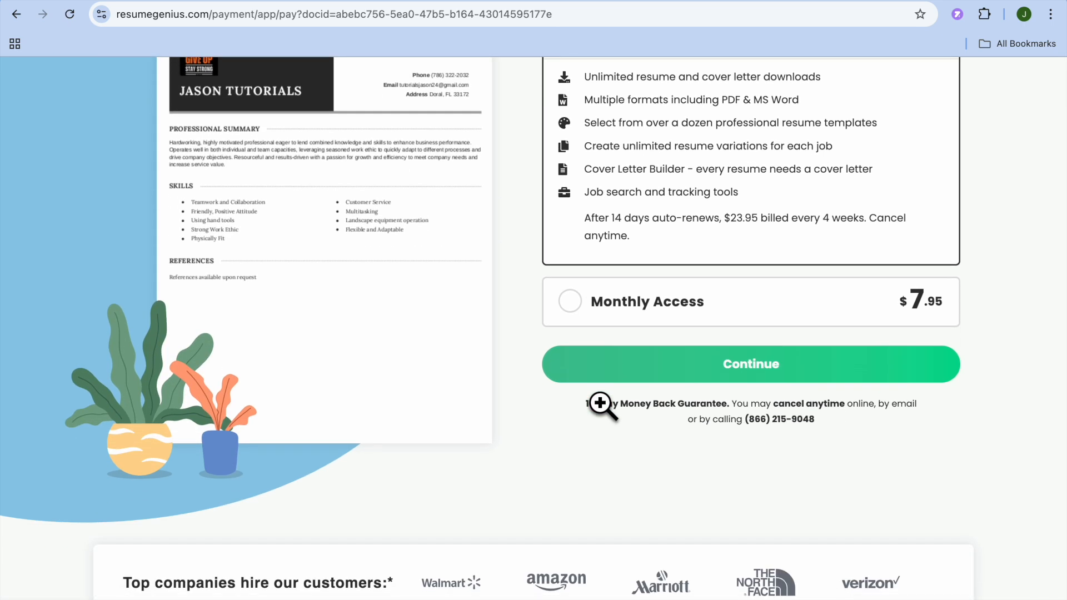
scroll(600, 404, up, 3)
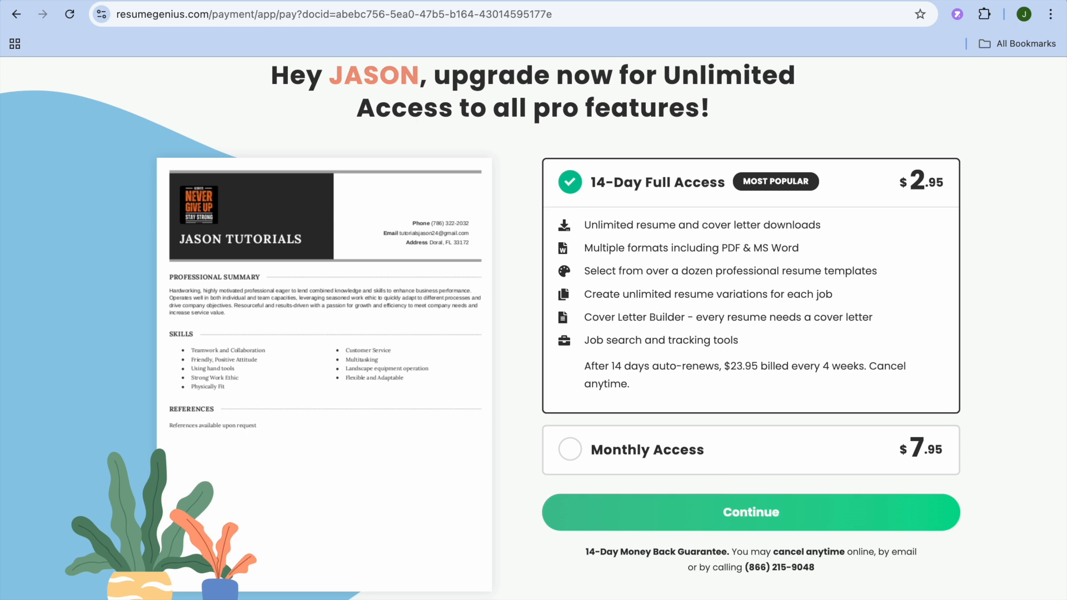
click(679, 530)
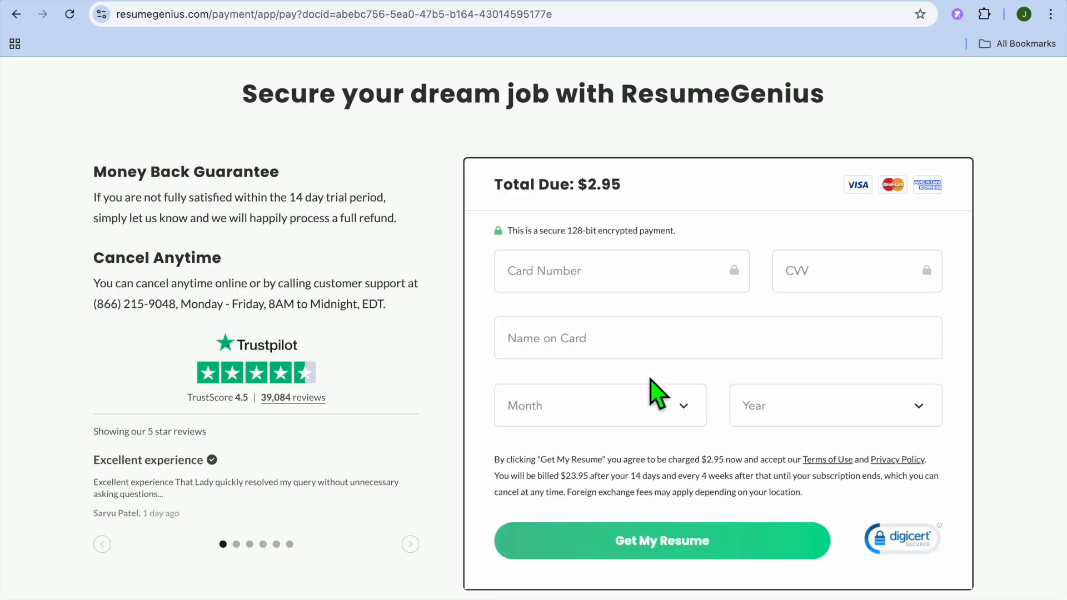
Return to the finished resume, dismiss the final-step message, and save and continue with the Professional template.
click(21, 15)
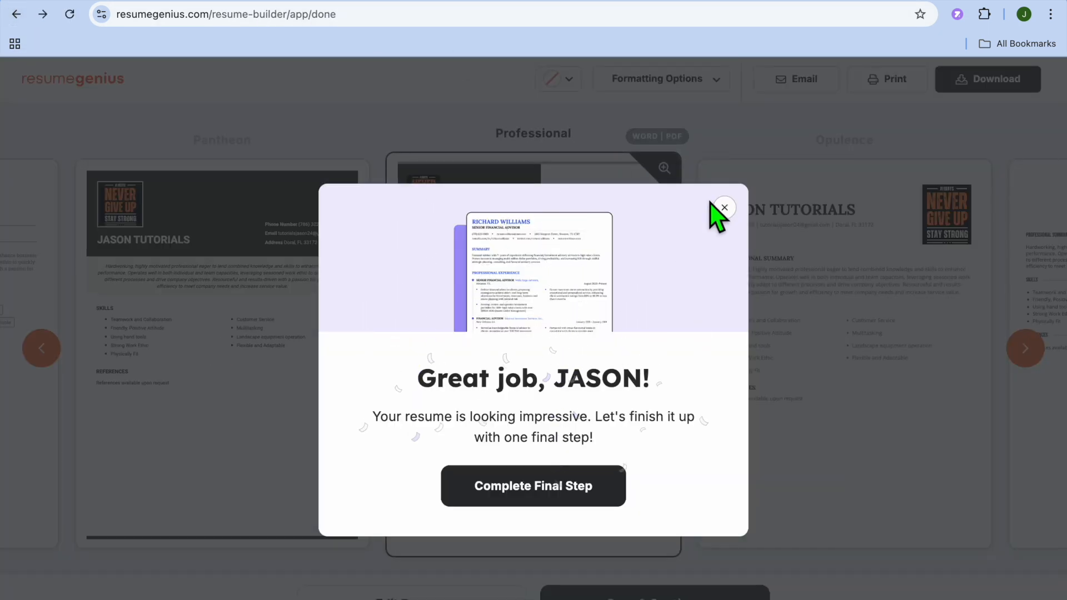
click(725, 208)
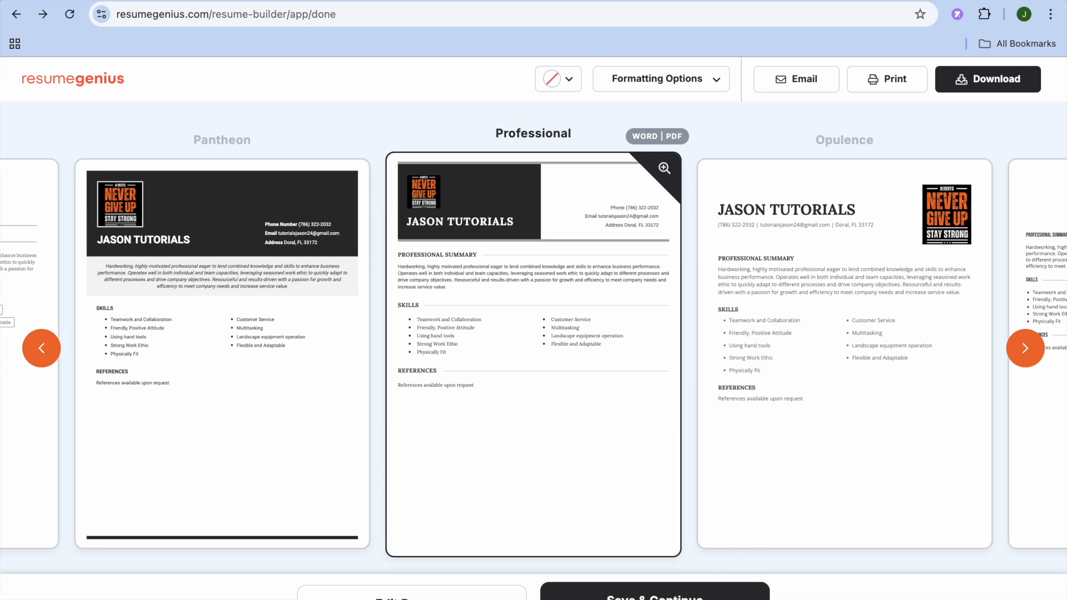
click(719, 591)
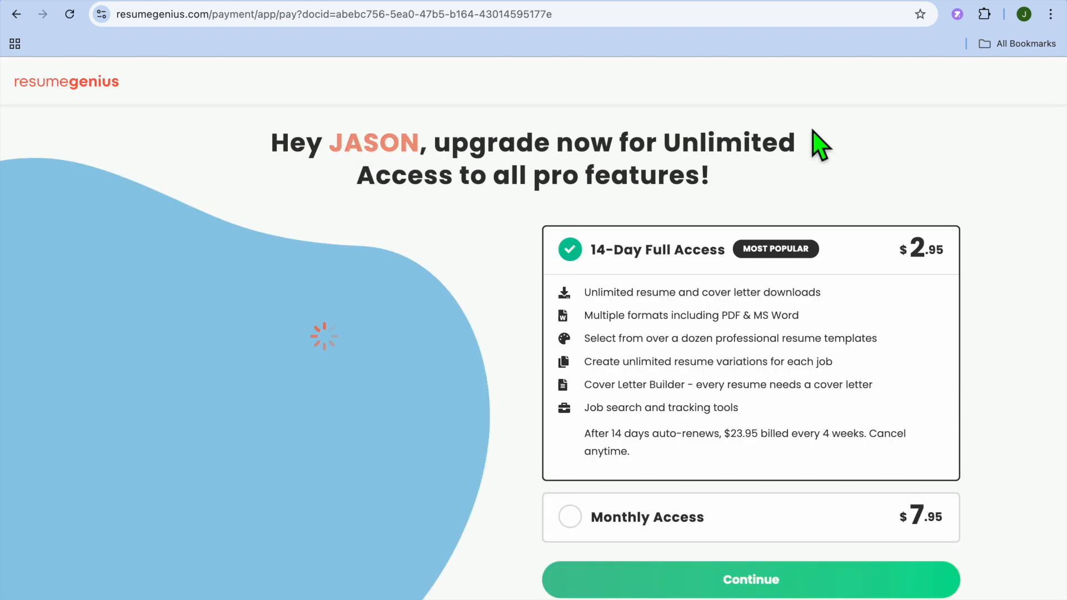